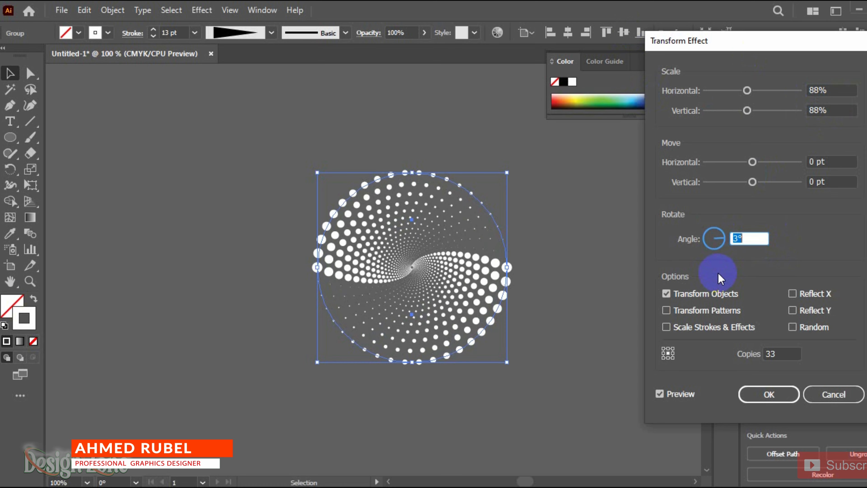
Step: Set the Transform effect's rotation angle to 15° with 33 copies for the dotted circle and apply it
key(Up)
key(Up)
key(Up)
key(Up)
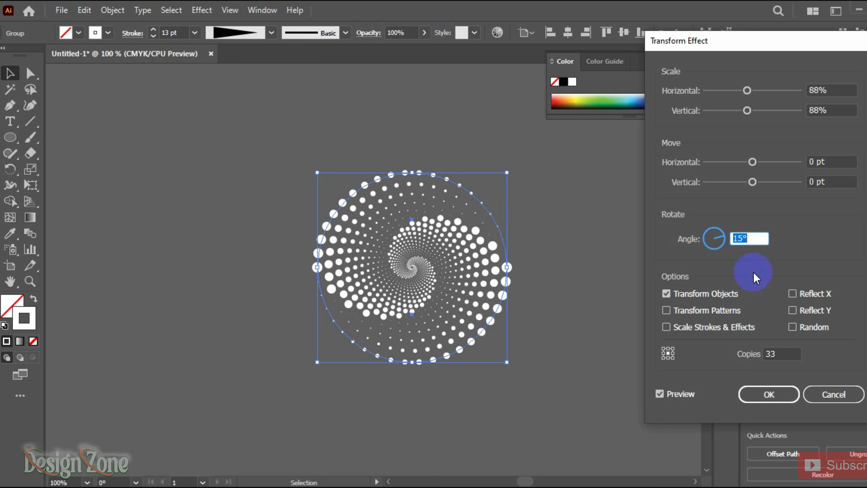
click(769, 395)
Step: Examine the dotted spiral up close, from its dense centre to its outer ring
scroll(529, 377, up, 2)
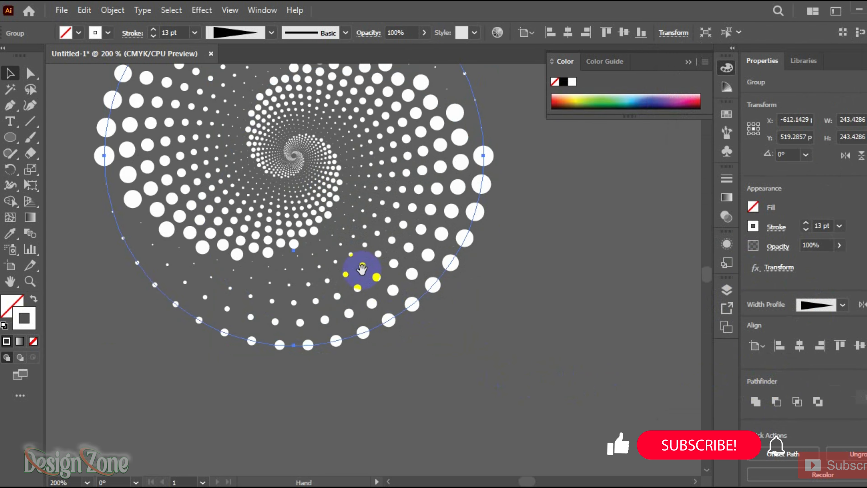
drag(362, 269, 434, 353)
scroll(427, 339, up, 1)
drag(412, 266, 465, 349)
scroll(427, 331, up, 2)
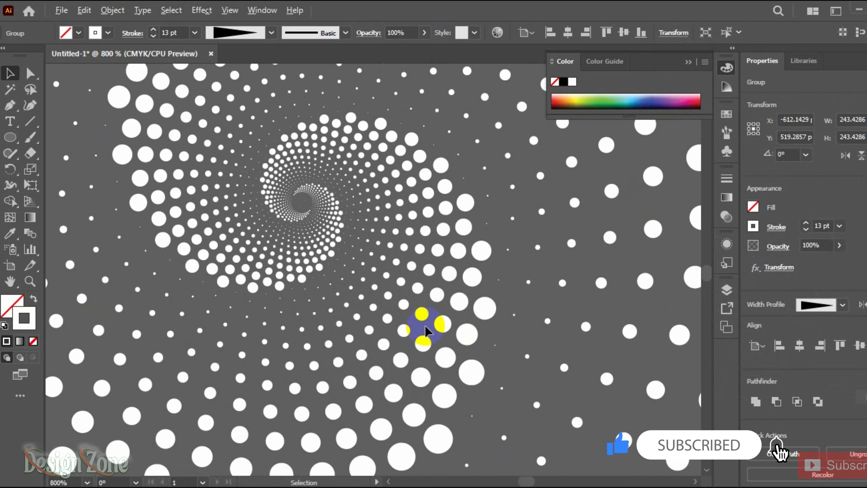
scroll(412, 315, down, 1)
scroll(415, 317, down, 4)
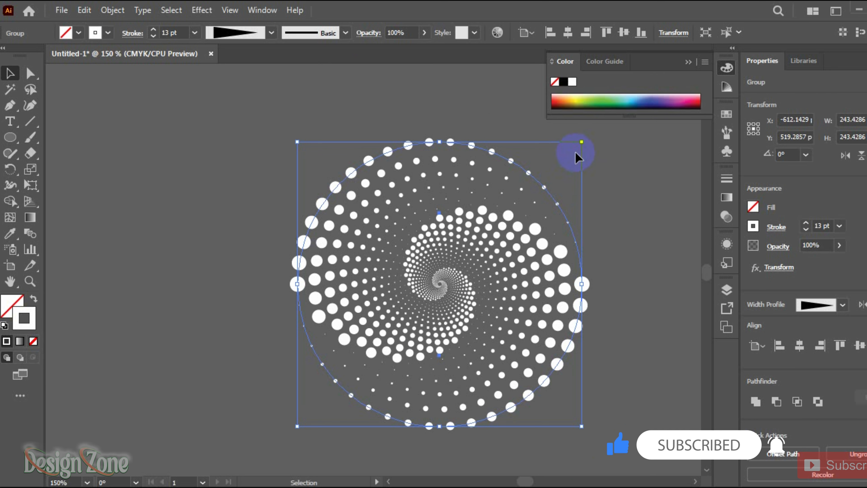
drag(582, 141, 575, 154)
click(607, 232)
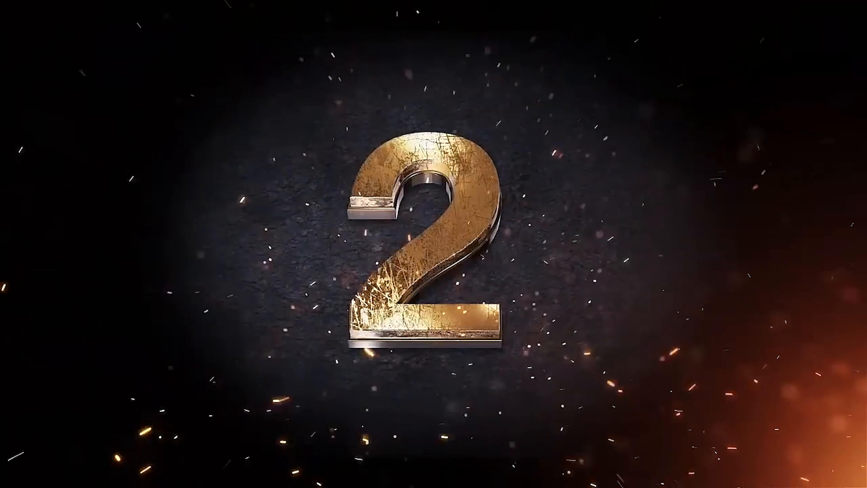
Step: Draw a circle about 278 pt in diameter and fill it with the white-to-grey radial gradient
drag(140, 93, 350, 302)
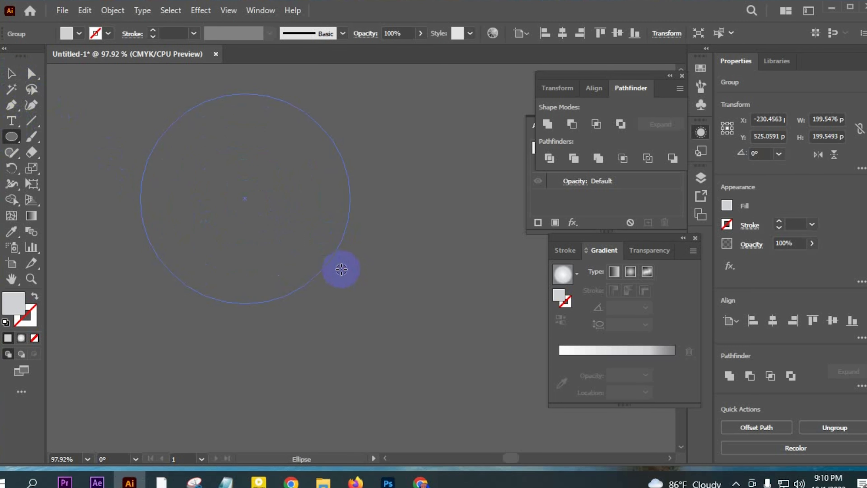
click(11, 74)
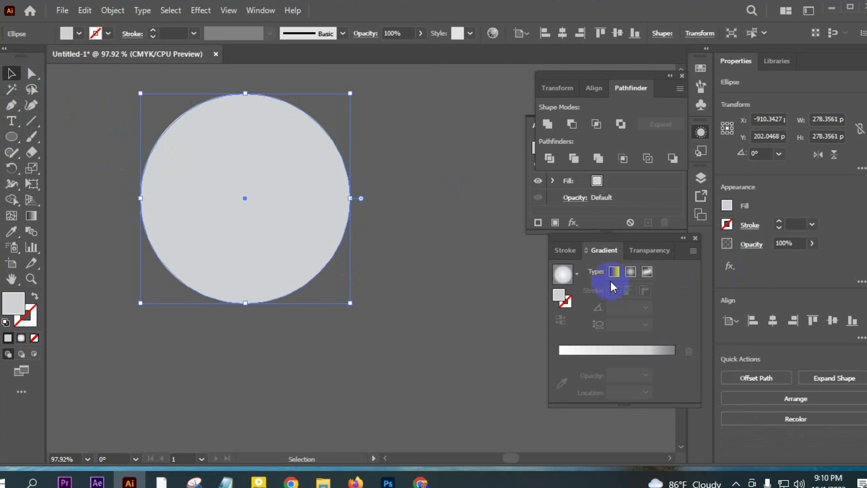
click(631, 275)
click(433, 226)
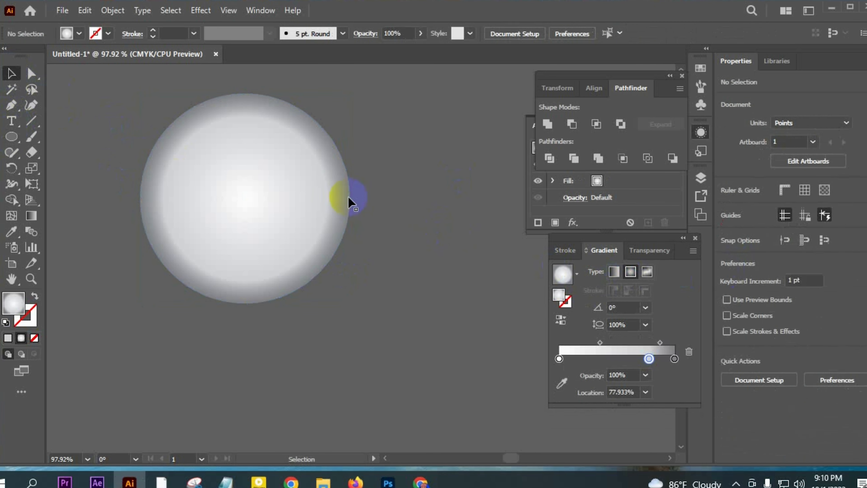
Step: Apply a Color Halftone effect to the gradient circle with a max radius of 40 pixels and all four channels at 45 degrees
click(335, 193)
click(202, 11)
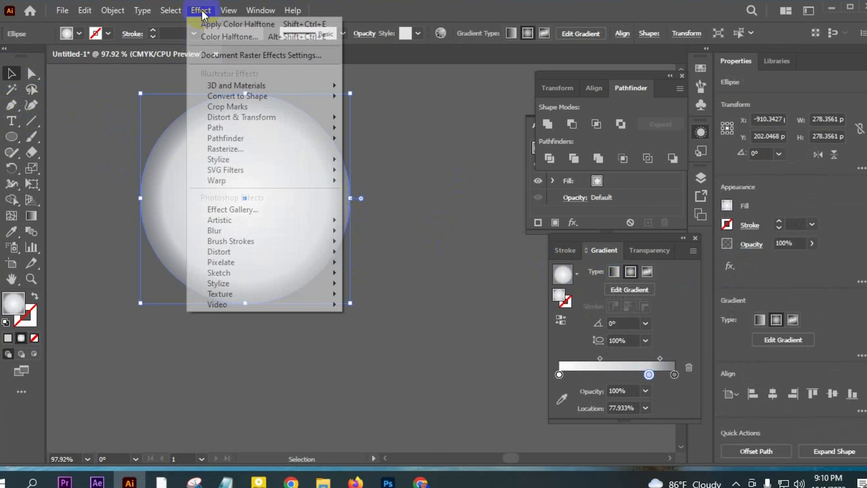
mouse_move(257, 262)
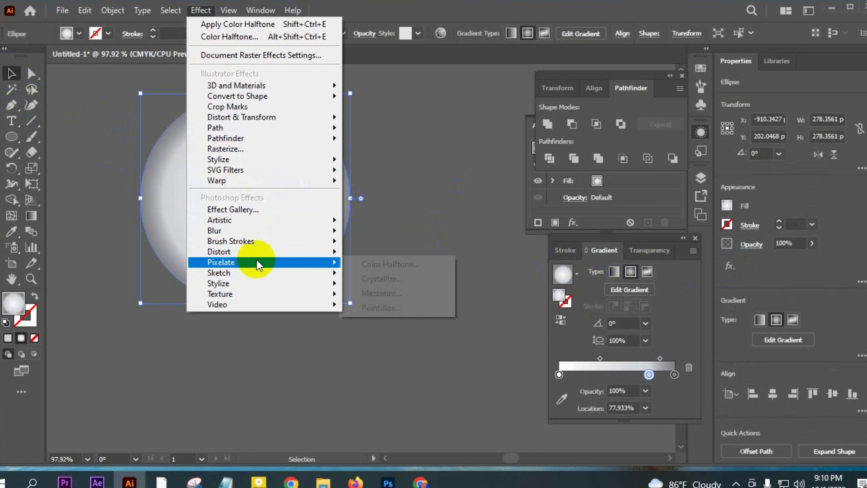
click(388, 263)
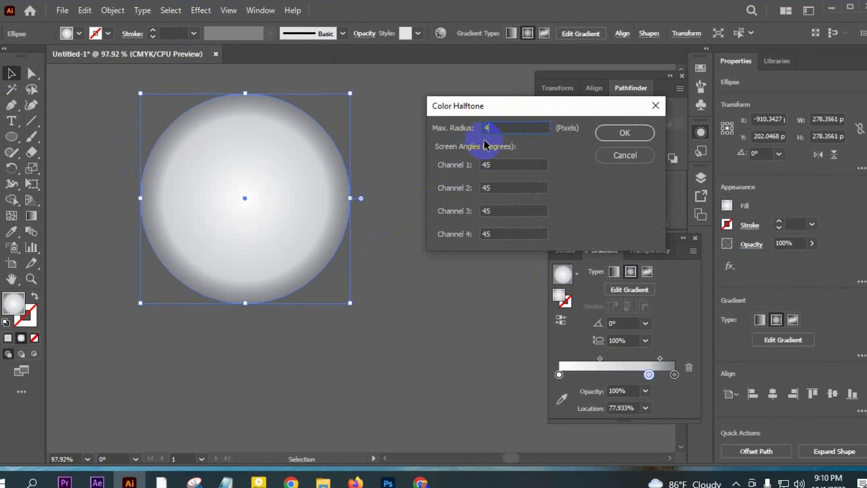
click(512, 172)
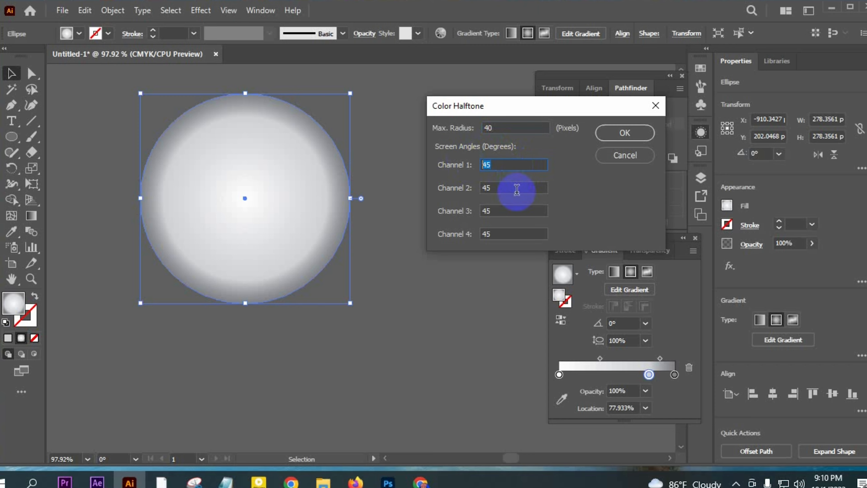
click(469, 190)
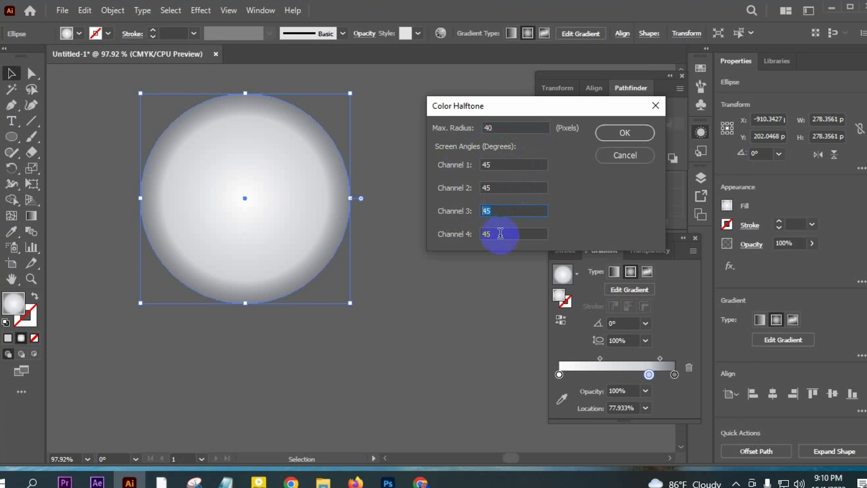
click(619, 133)
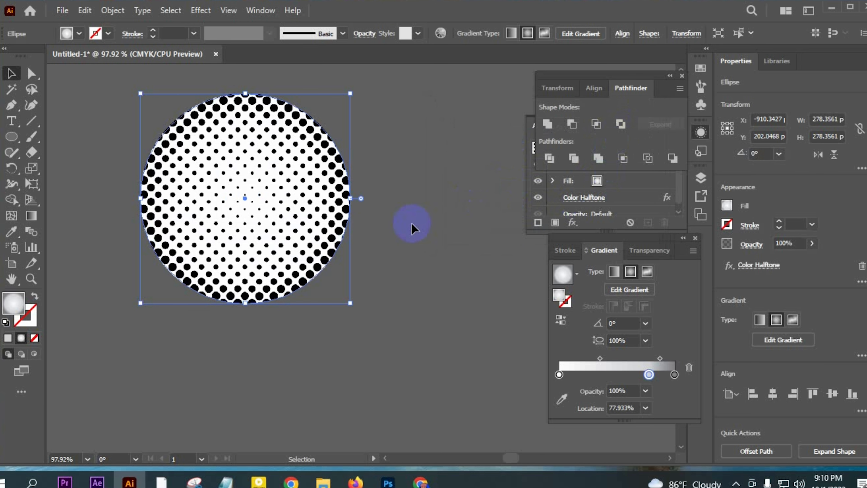
Step: Rasterize the halftone circle in CMYK at High (300 ppi) with a white background
click(260, 200)
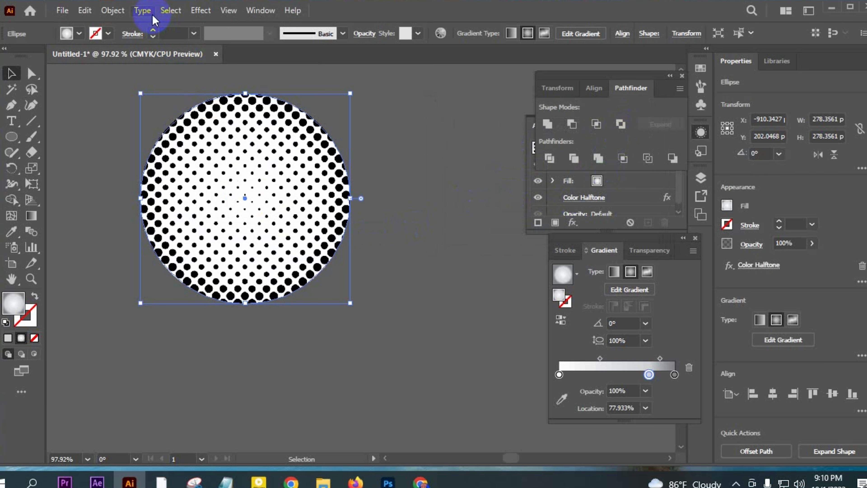
click(114, 11)
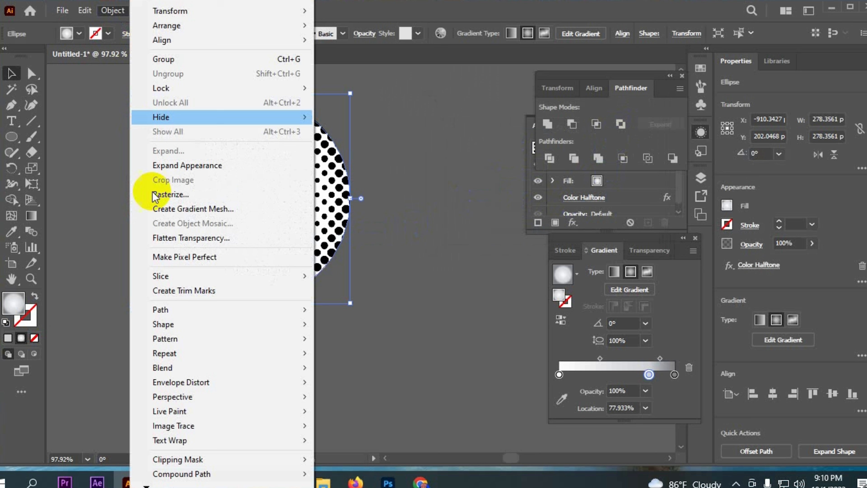
click(169, 193)
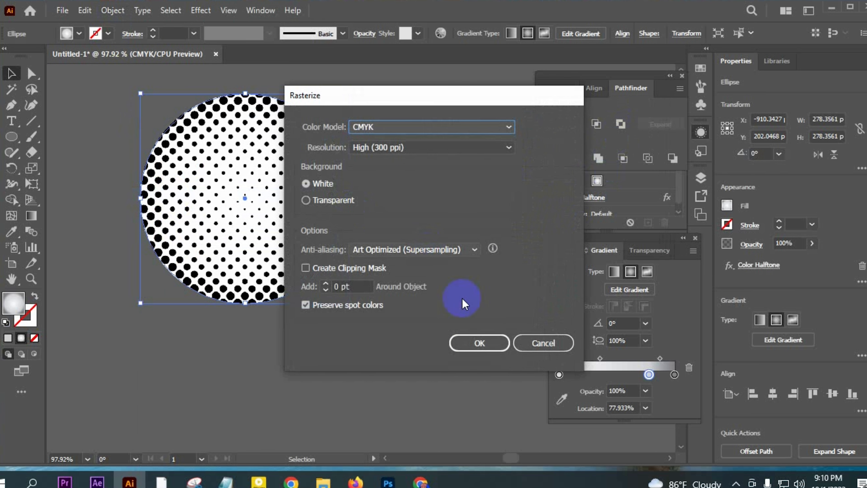
click(382, 127)
click(391, 144)
click(419, 148)
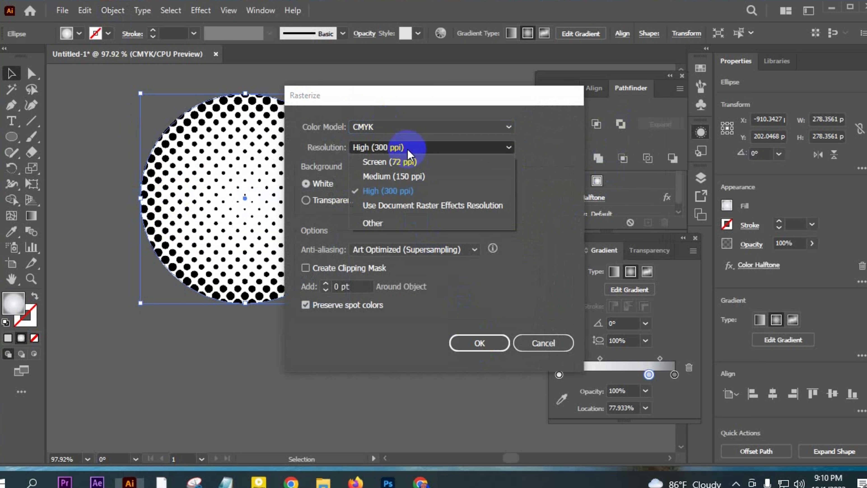
click(409, 194)
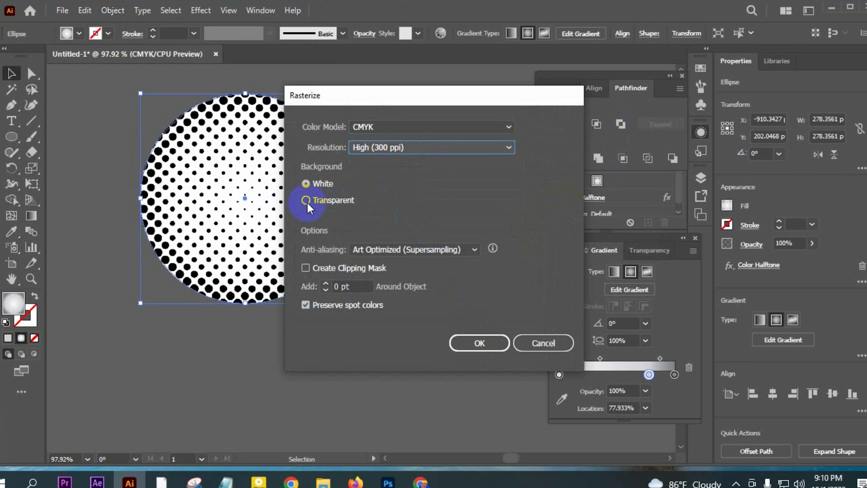
click(307, 183)
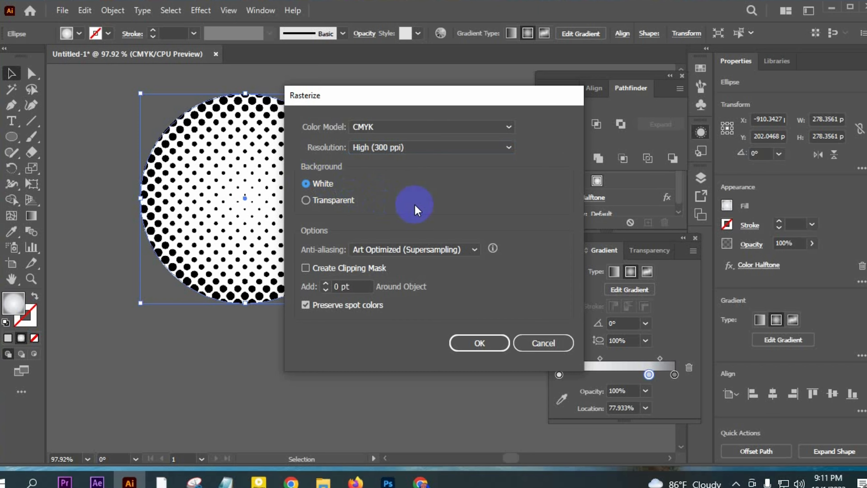
click(479, 343)
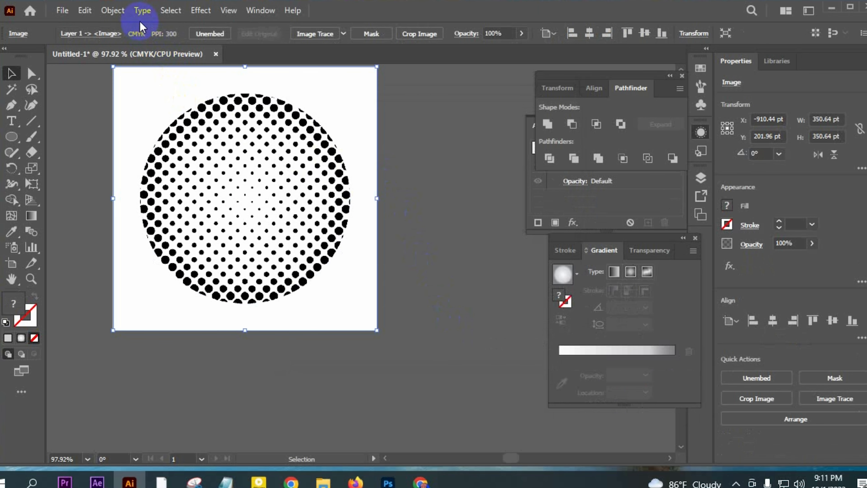
Step: Image trace the rasterized halftone circle and expand it into vector paths
click(113, 11)
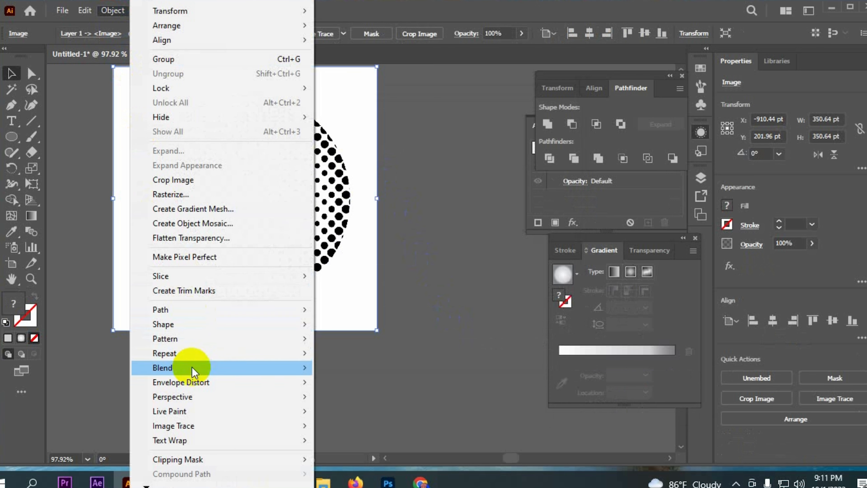
mouse_move(217, 426)
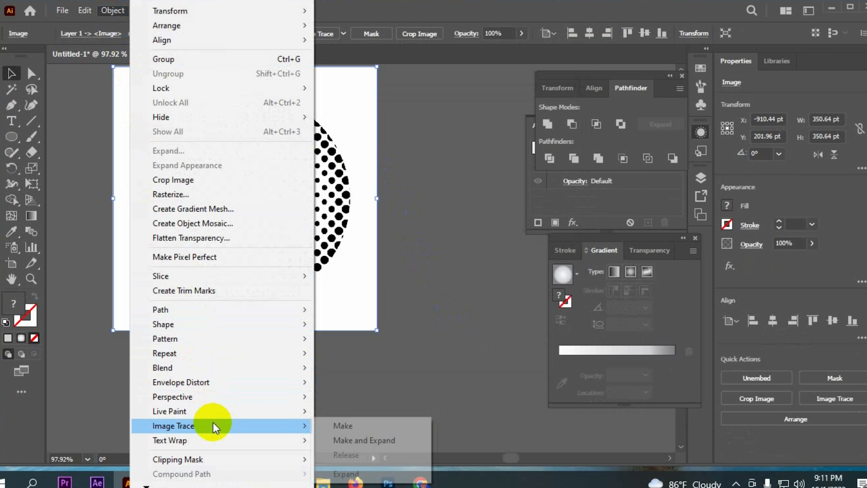
click(362, 440)
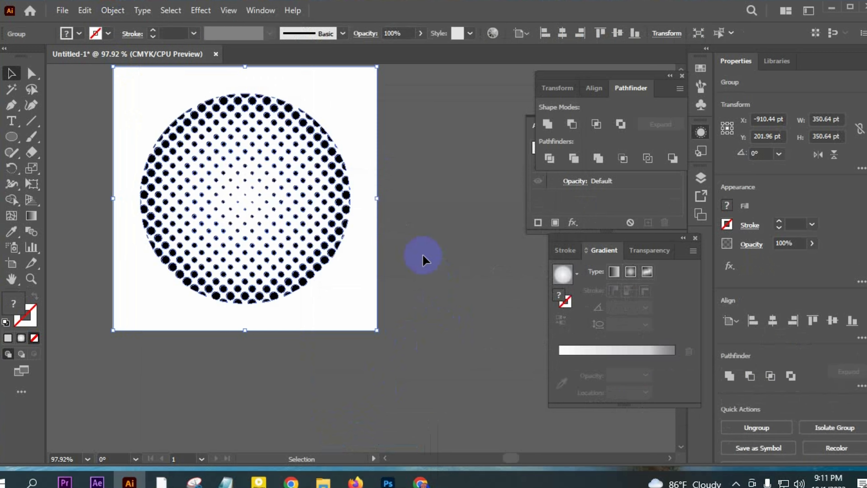
Step: Ungroup the traced artwork and delete its white background shape, keeping only the black dots
right_click(366, 188)
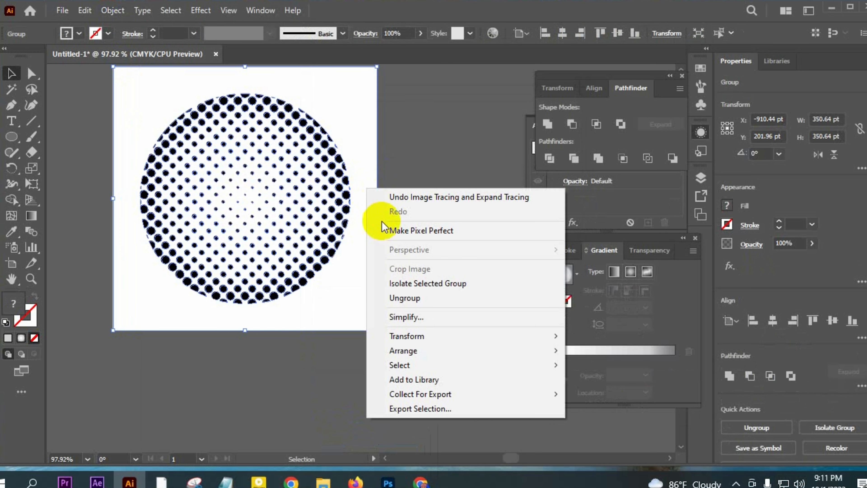
click(409, 299)
click(371, 247)
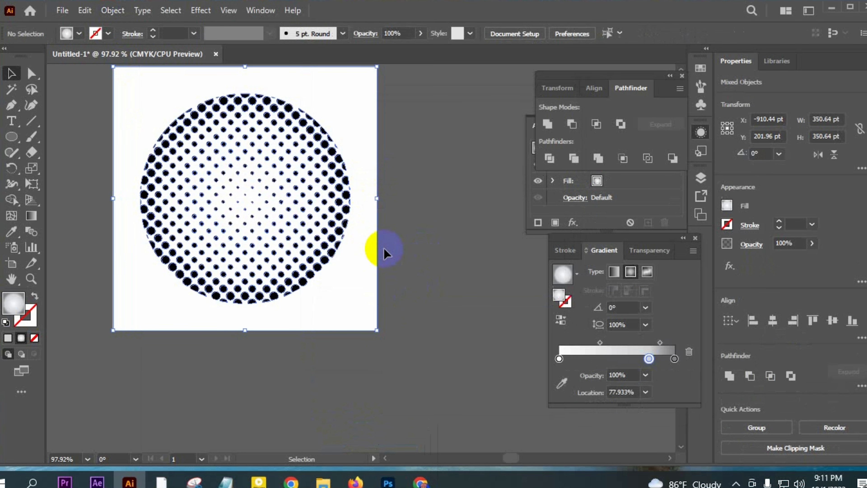
drag(369, 246, 379, 256)
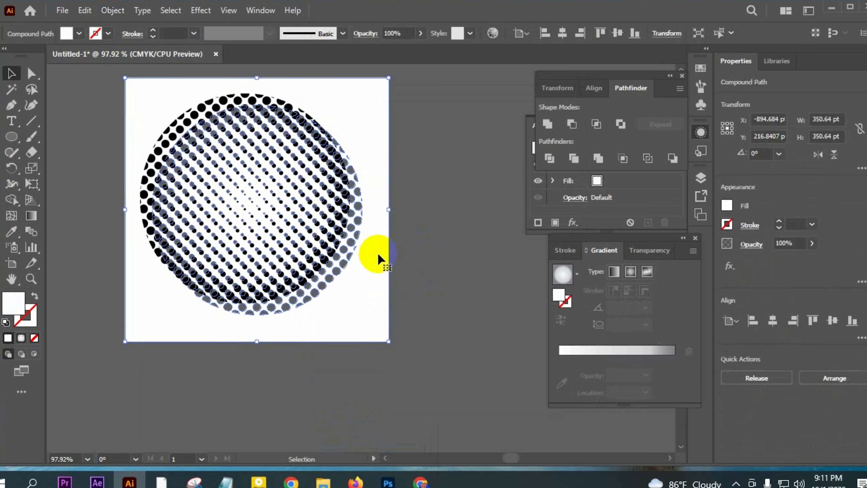
key(Delete)
Step: Group all the black halftone dots and fill them with the white-to-grey radial gradient
scroll(410, 226, up, 2)
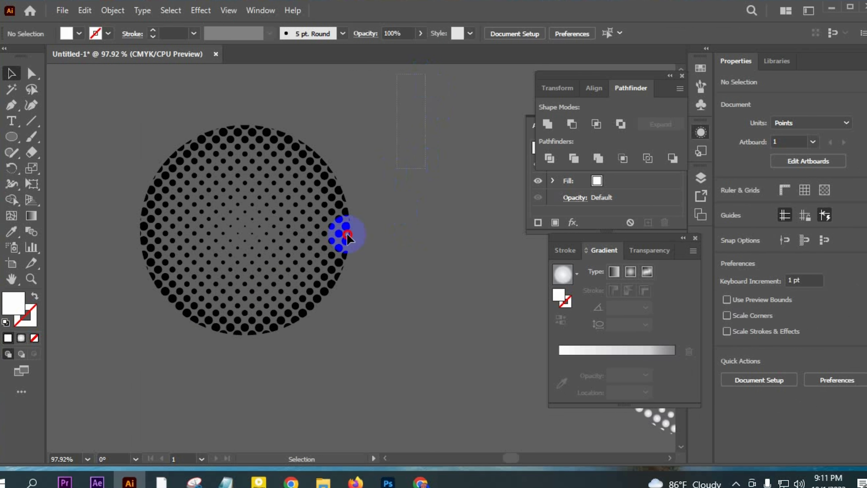
key(ctrl+a)
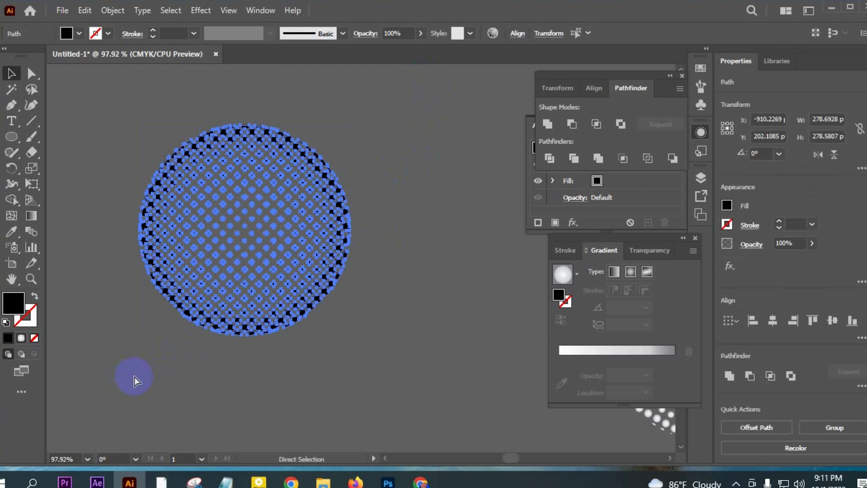
key(ctrl+g)
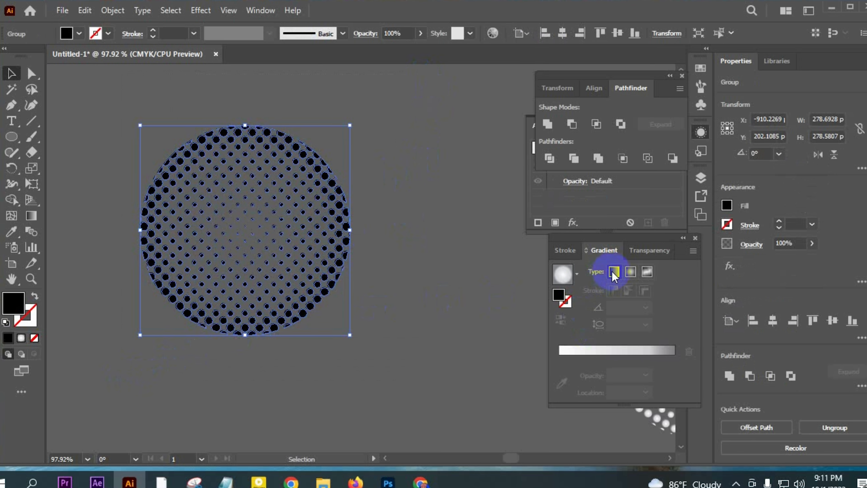
click(629, 271)
click(445, 282)
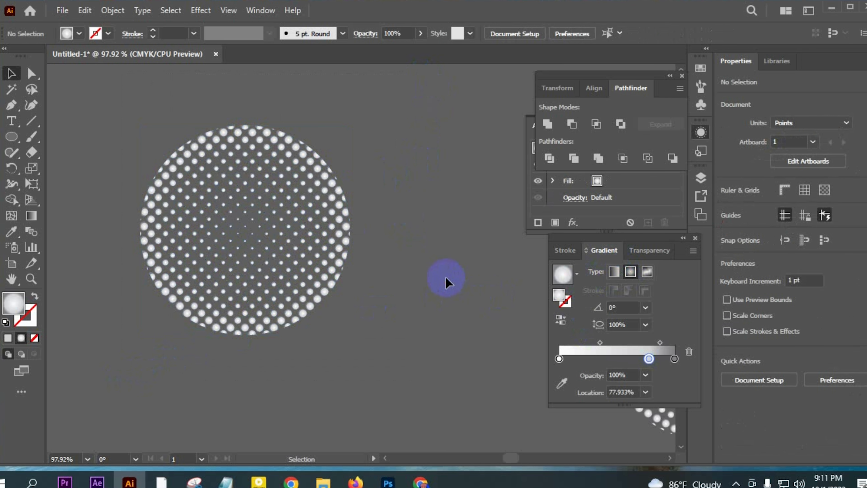
key(ctrl+a)
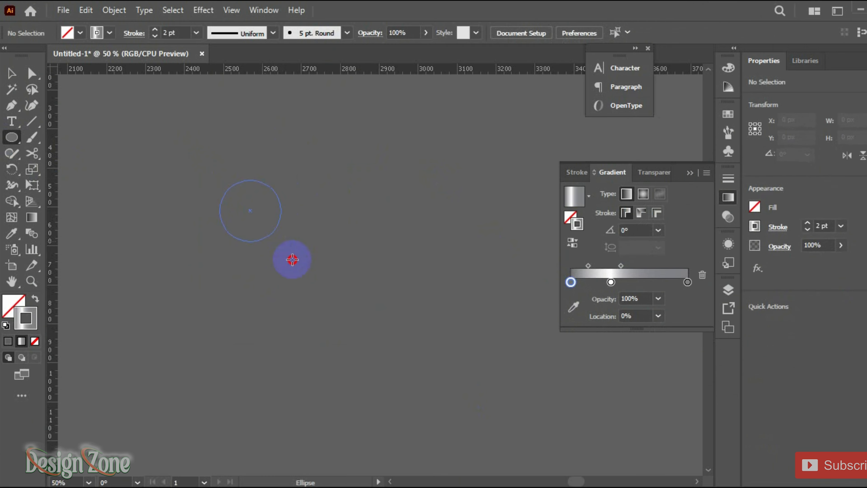
Step: Draw a circle about 497 px in diameter with a 2 pt linear gradient stroke and move it slightly lower on the canvas
drag(290, 258, 344, 309)
key(v)
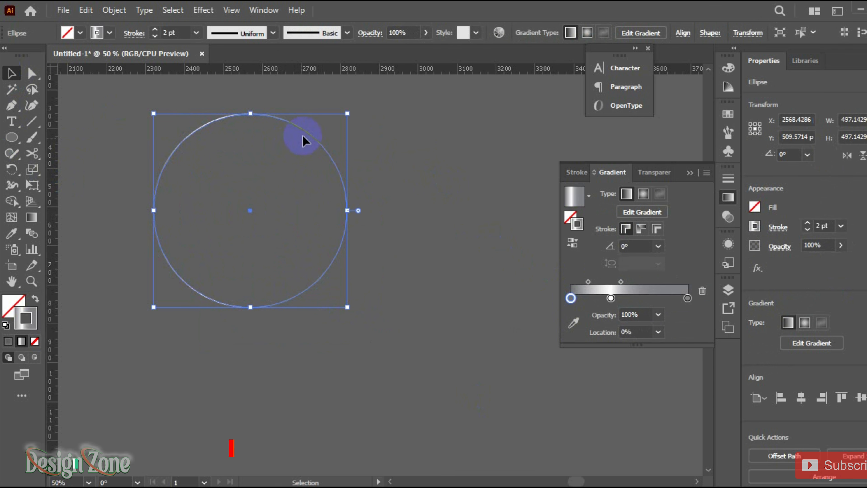
drag(312, 141, 330, 192)
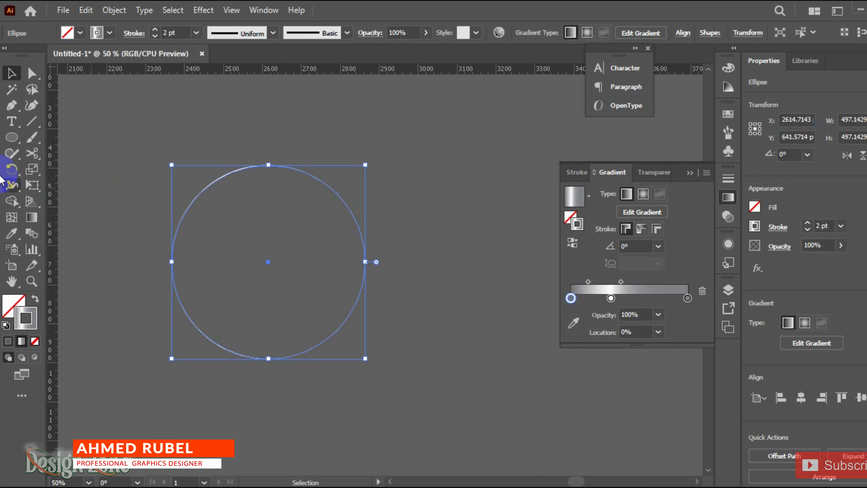
Step: Rotate a copy of the circle 20° about its rightmost anchor point
click(12, 170)
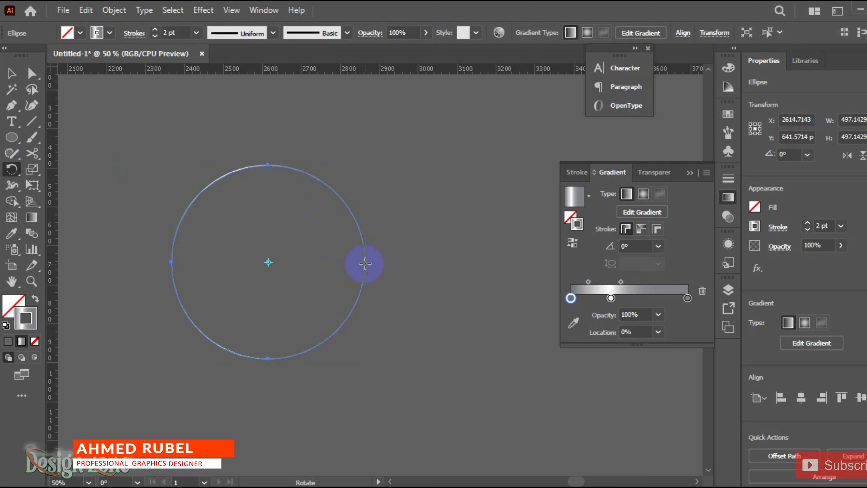
alt+click(365, 263)
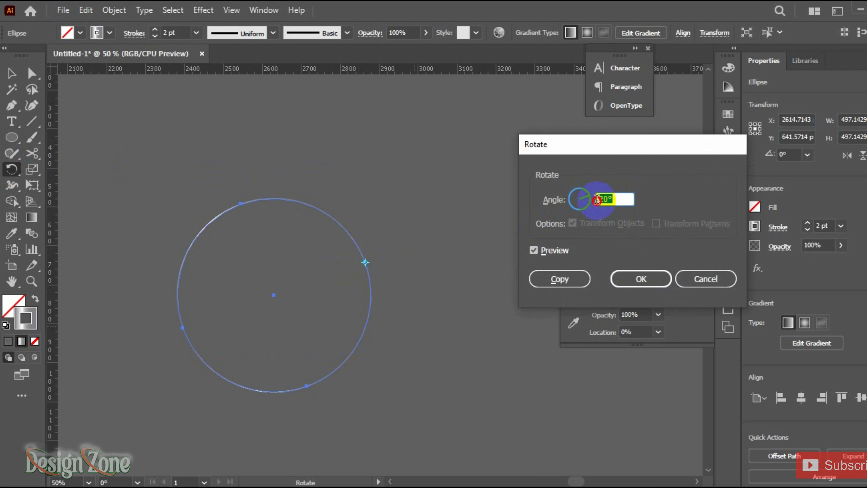
click(559, 279)
key(v)
Step: Remove the overlap and the lower crescent of the two circles with Shape Builder, keeping only the upper crescent
click(339, 223)
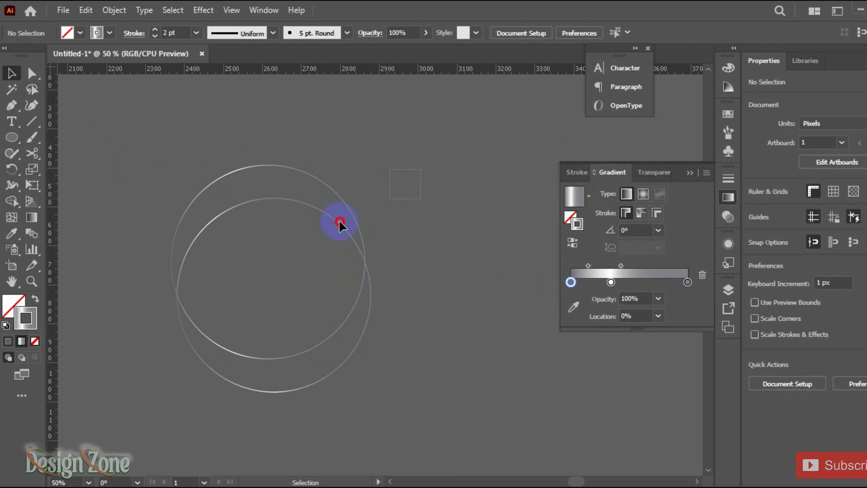
drag(339, 223, 219, 258)
click(11, 200)
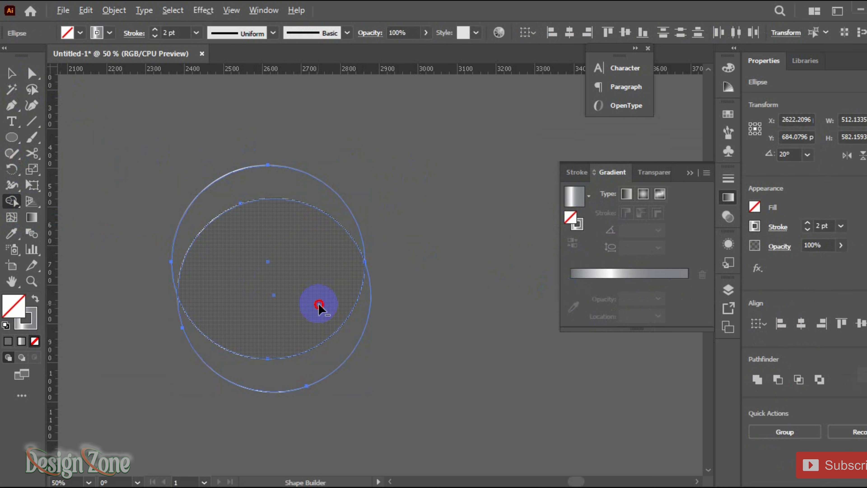
drag(319, 305, 358, 348)
click(12, 73)
click(416, 151)
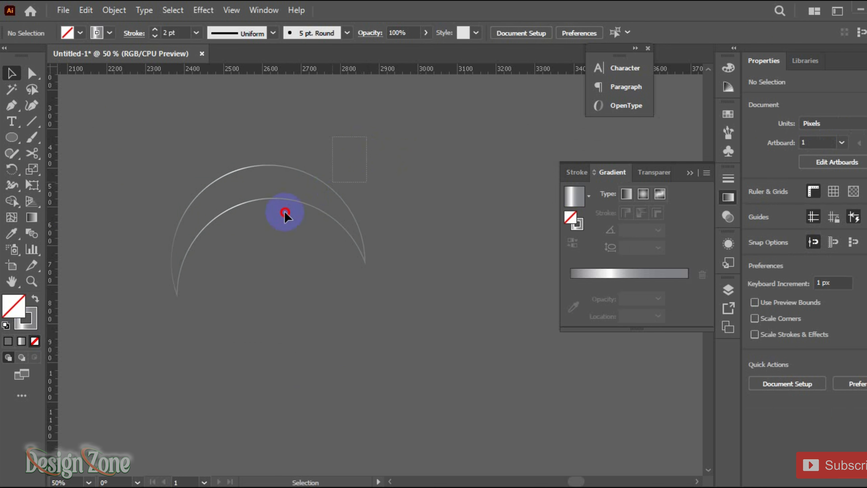
Step: Split the crescent at both tips with the Scissors tool and select the two resulting arcs
click(285, 214)
click(32, 154)
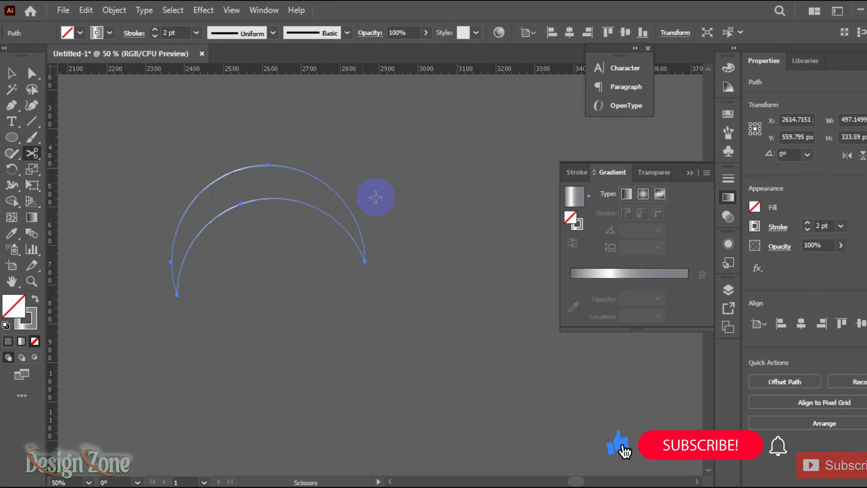
click(365, 261)
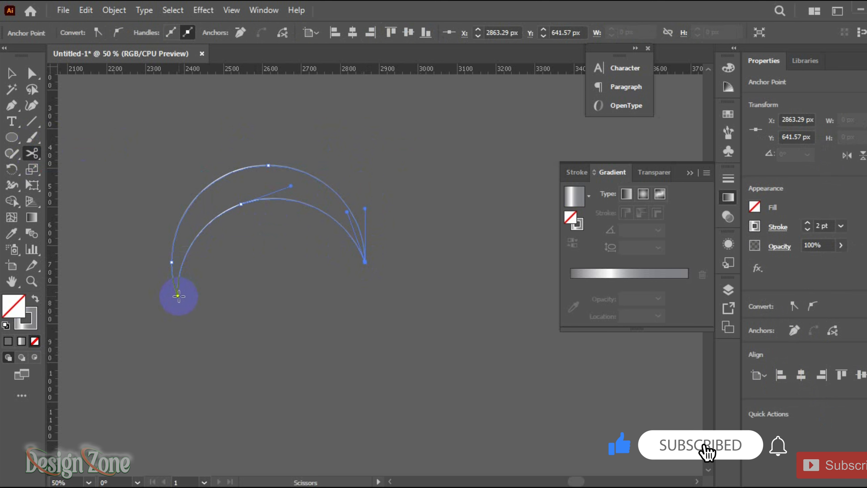
key(v)
click(277, 219)
click(218, 181)
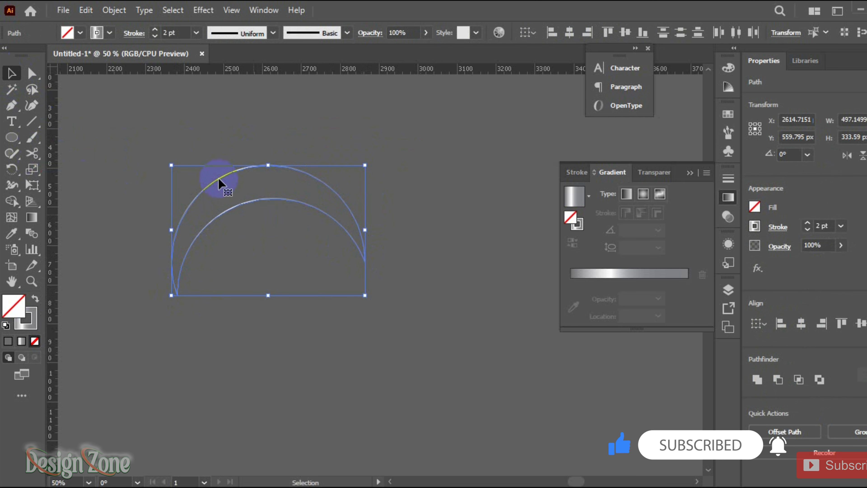
Step: Blend the two arcs together using Specified Steps spacing
click(114, 10)
mouse_move(165, 382)
click(365, 416)
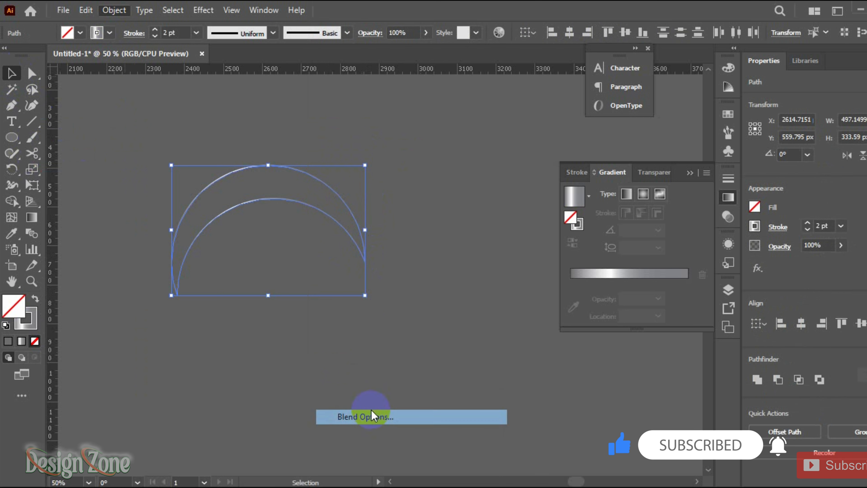
click(626, 202)
click(544, 206)
click(544, 239)
click(535, 269)
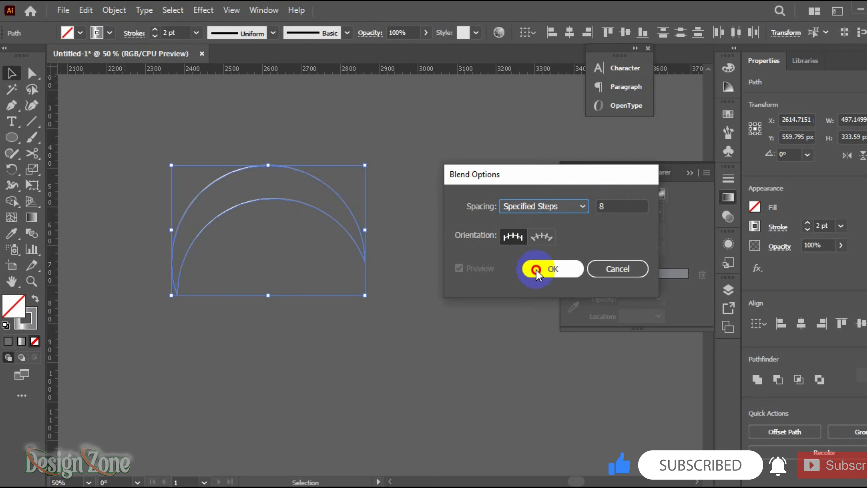
click(114, 10)
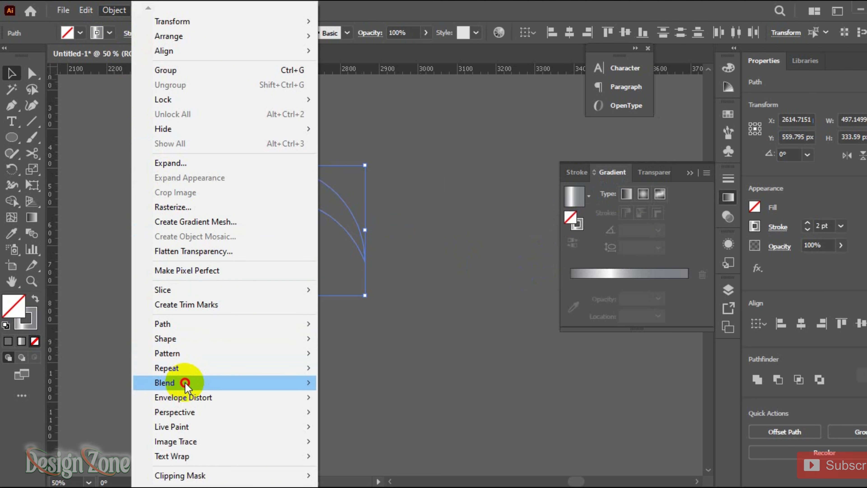
mouse_move(170, 382)
click(344, 382)
Step: Set the blend spacing to 41 specified steps
double_click(32, 234)
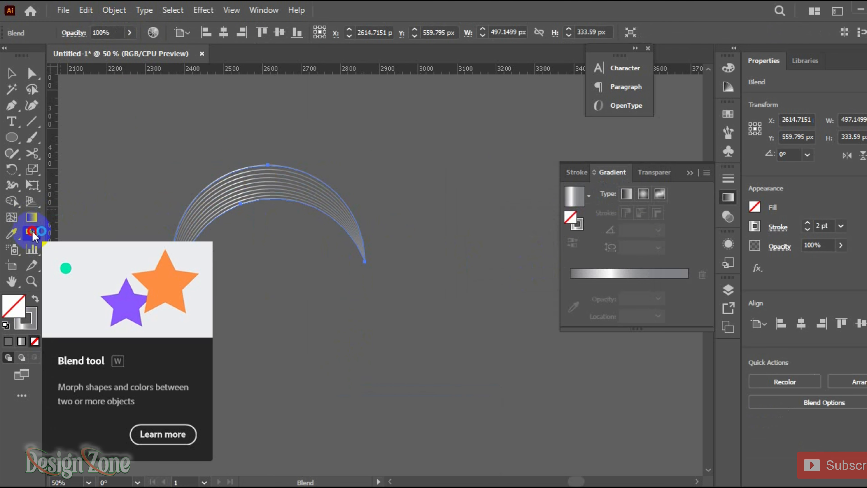
text(41)
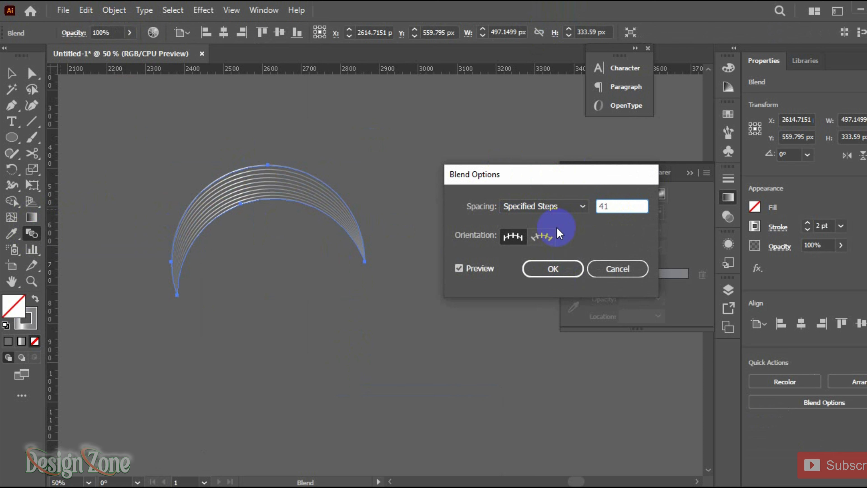
click(553, 269)
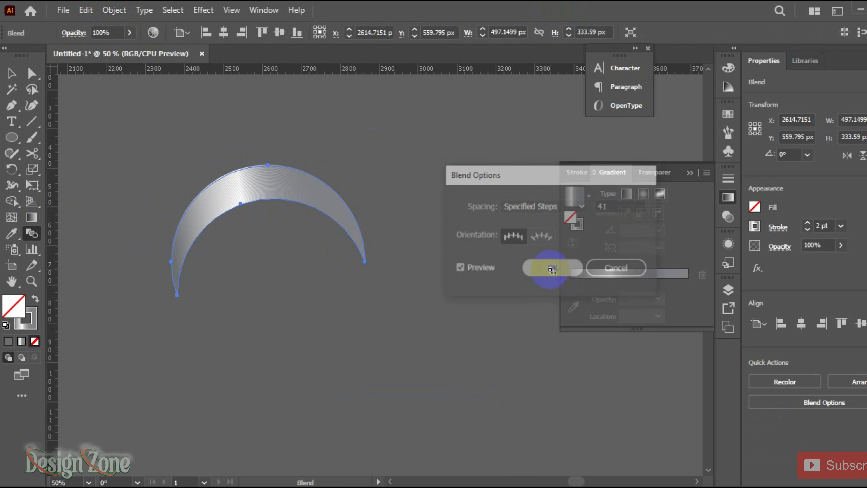
click(11, 73)
click(577, 226)
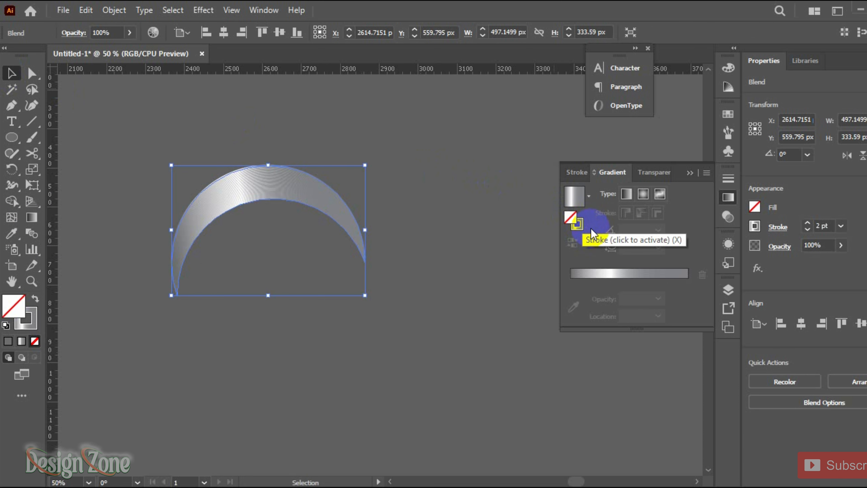
click(311, 204)
click(611, 286)
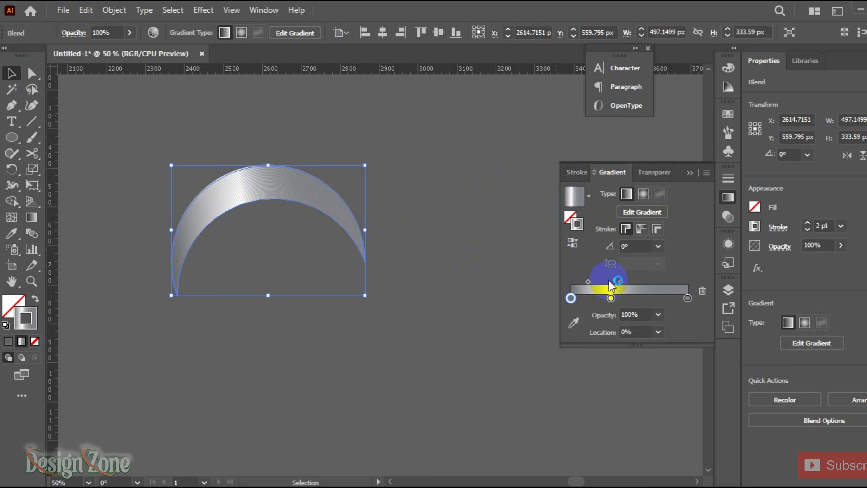
double_click(611, 298)
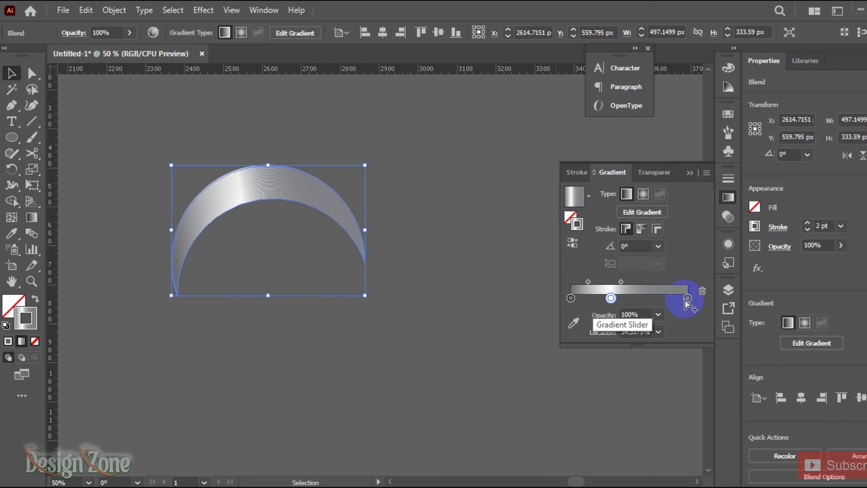
click(424, 224)
Step: Start a Transform effect on the blended crescent with 9 copies and a 45° rotation angle
click(265, 213)
click(203, 10)
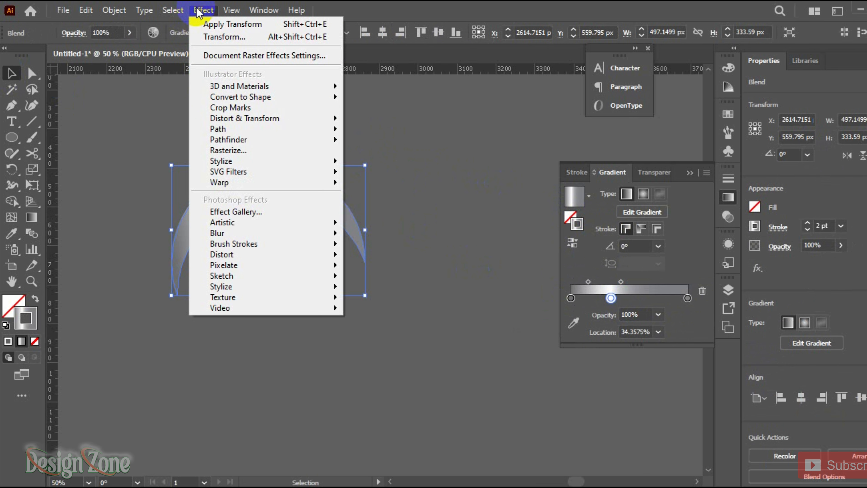
mouse_move(235, 118)
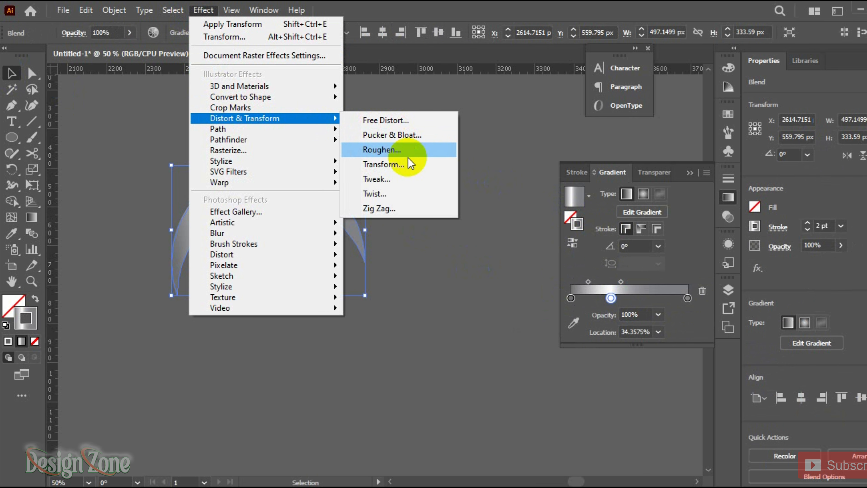
click(425, 173)
click(765, 354)
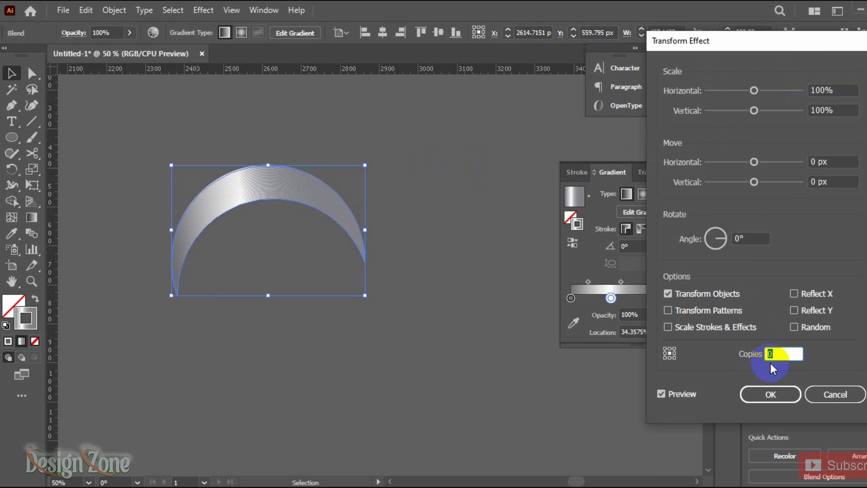
text(9)
click(725, 238)
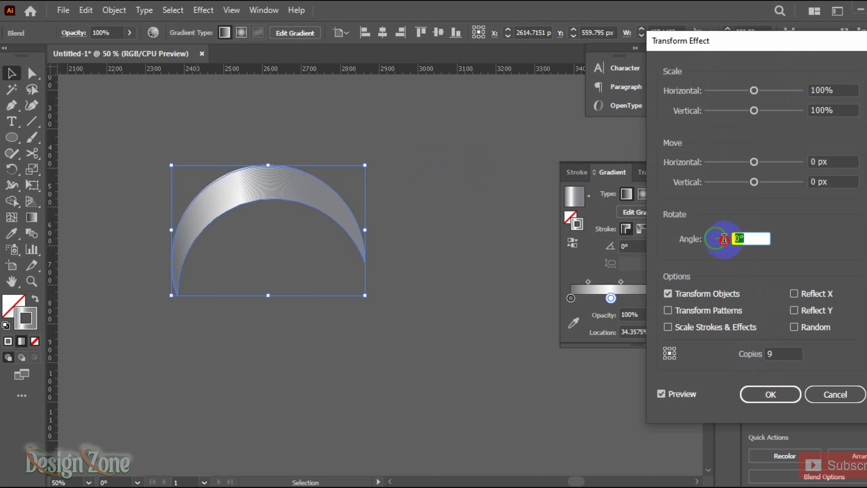
text(45)
Step: Set the Transform effect's move distances to -44 px horizontally and 93 px vertically
click(834, 162)
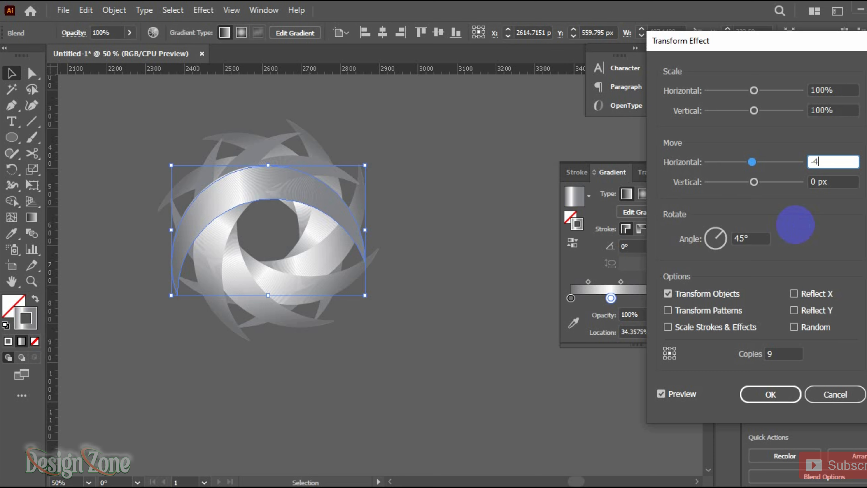
text(-44)
click(817, 182)
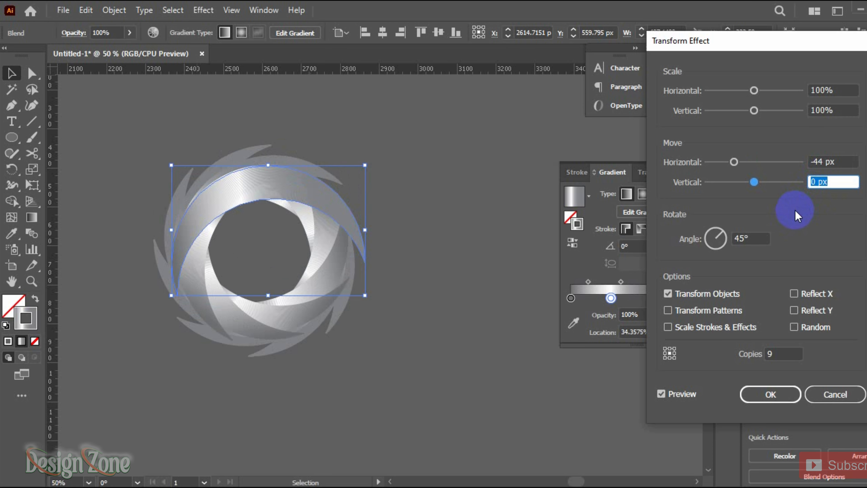
text(44)
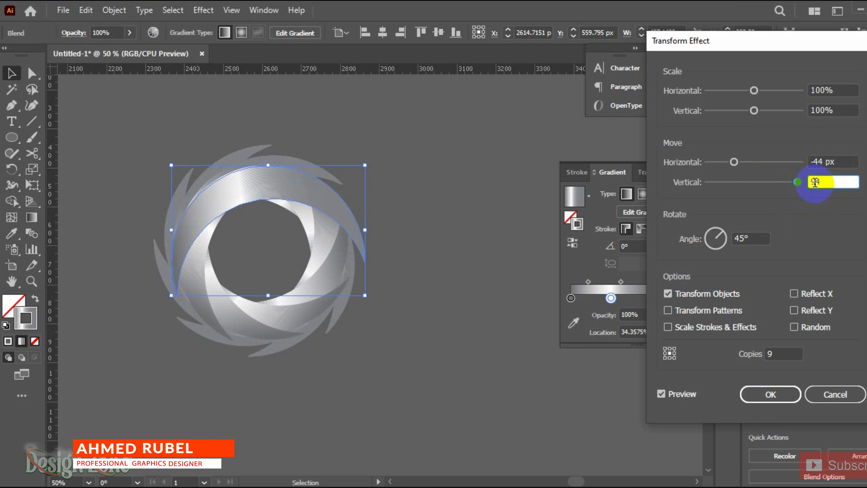
drag(799, 187, 798, 186)
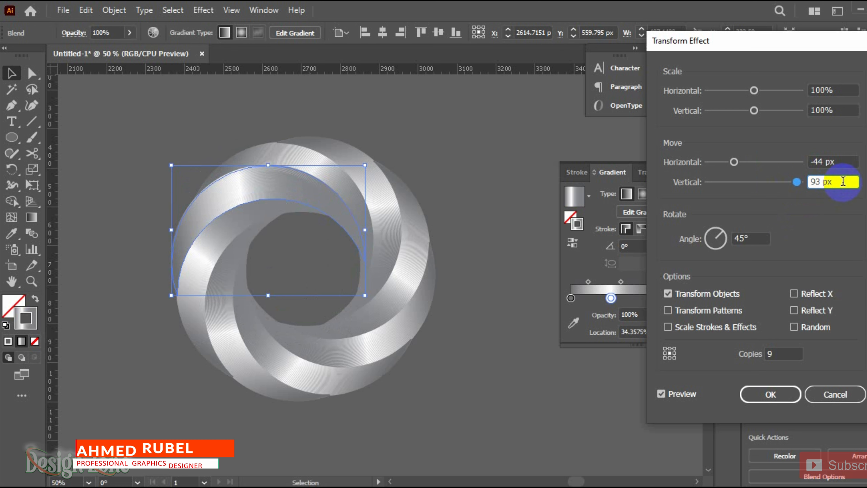
Step: Adjust the effect's move distances to -40 px horizontally and 100 px vertically, and apply the Transform effect
click(799, 183)
drag(799, 188, 799, 187)
drag(746, 161, 734, 161)
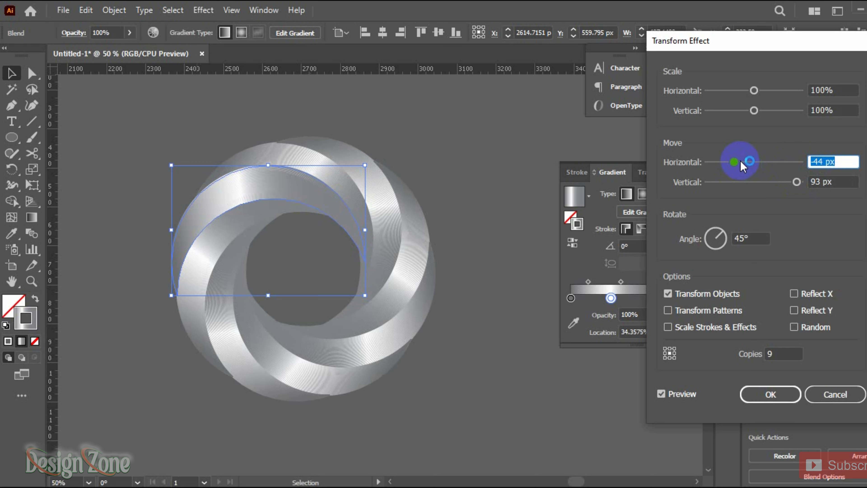
click(797, 182)
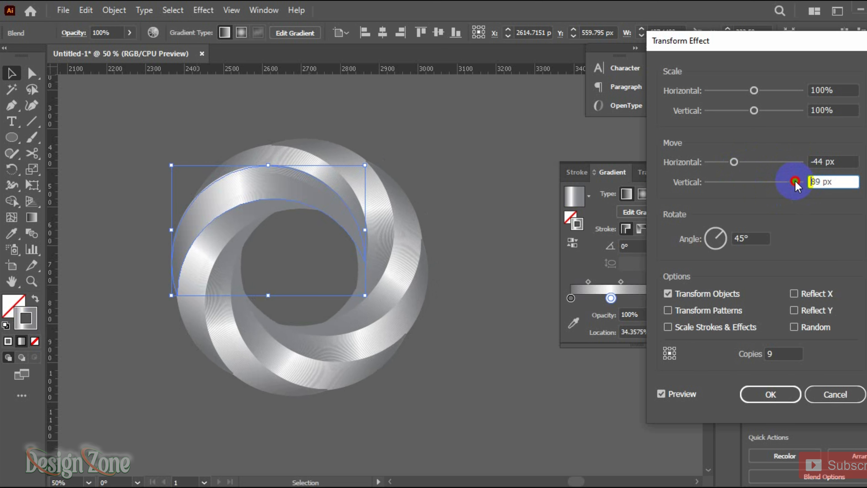
drag(798, 181, 800, 183)
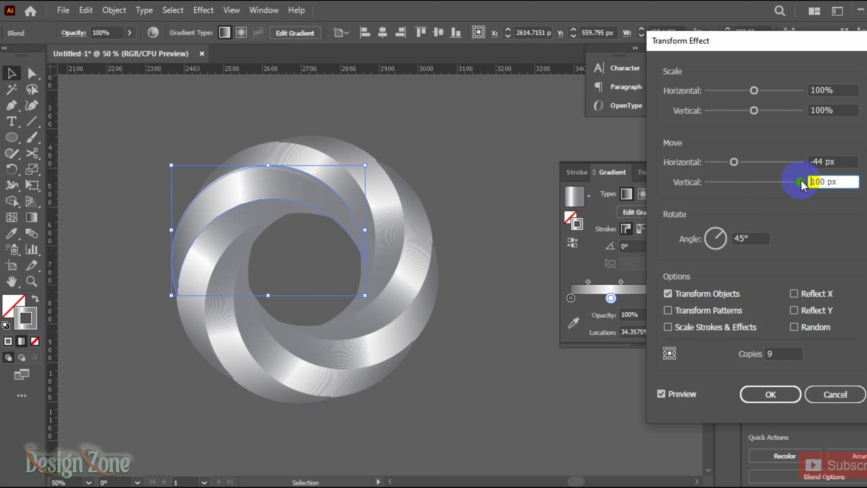
drag(734, 162, 736, 164)
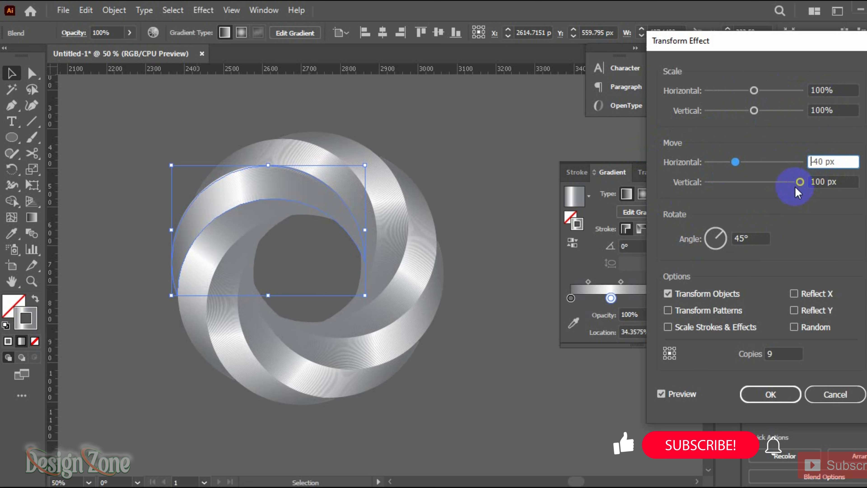
double_click(746, 238)
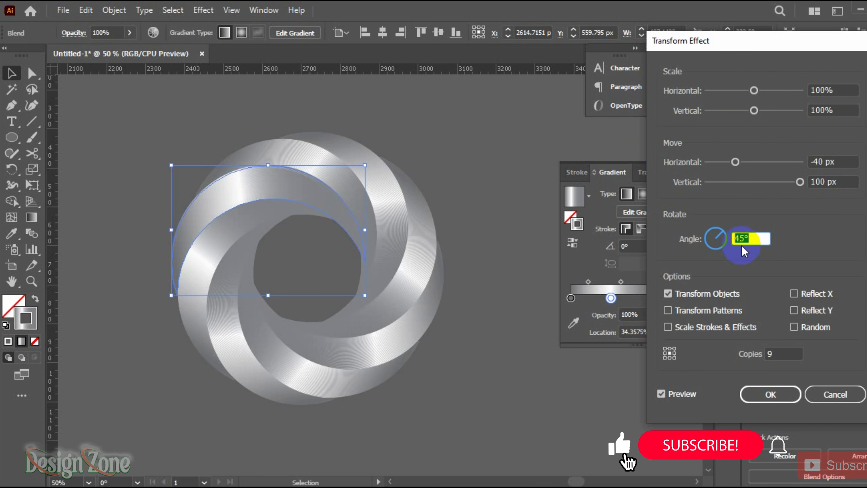
click(759, 393)
click(474, 140)
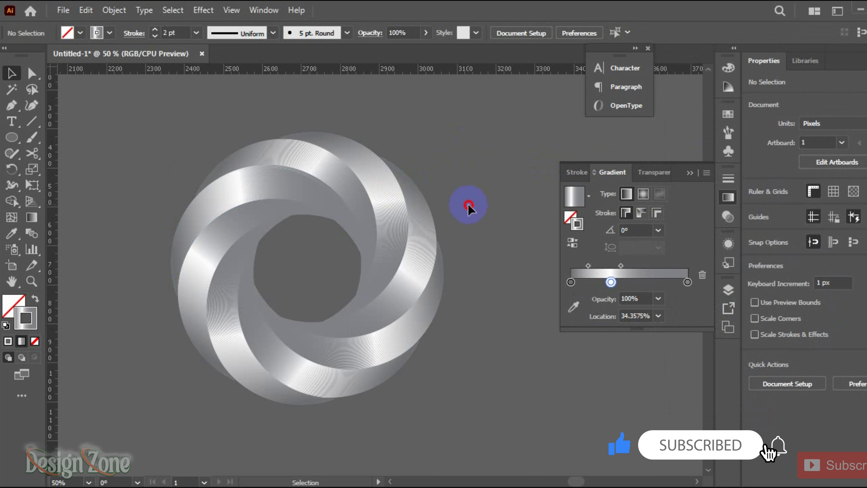
Step: Recolor both end stops of the ring's stroke gradient with darker grey swatches
click(236, 186)
click(688, 299)
double_click(688, 299)
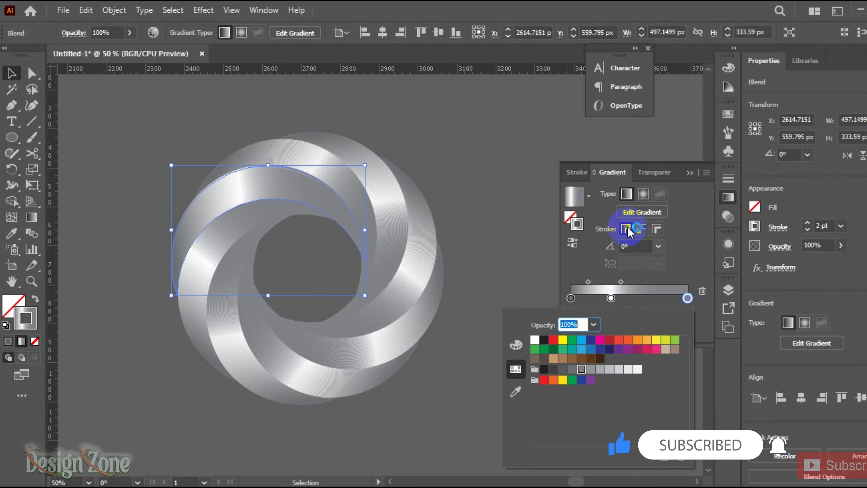
click(572, 370)
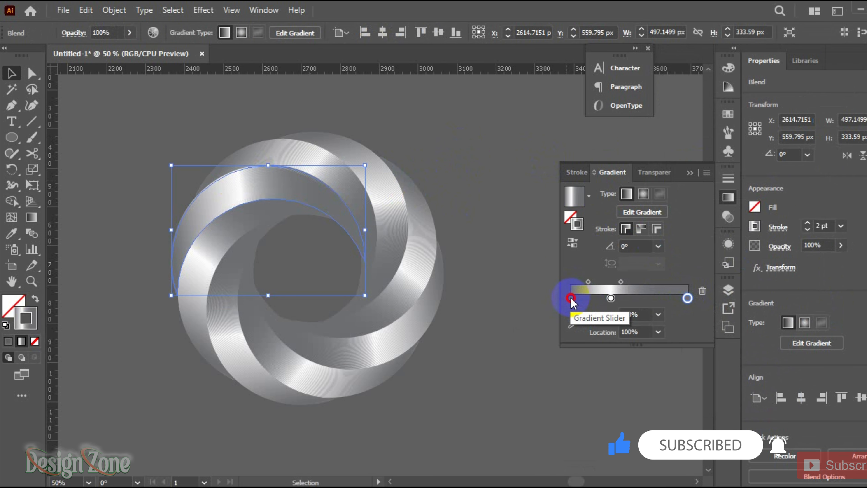
double_click(570, 298)
click(562, 369)
click(495, 221)
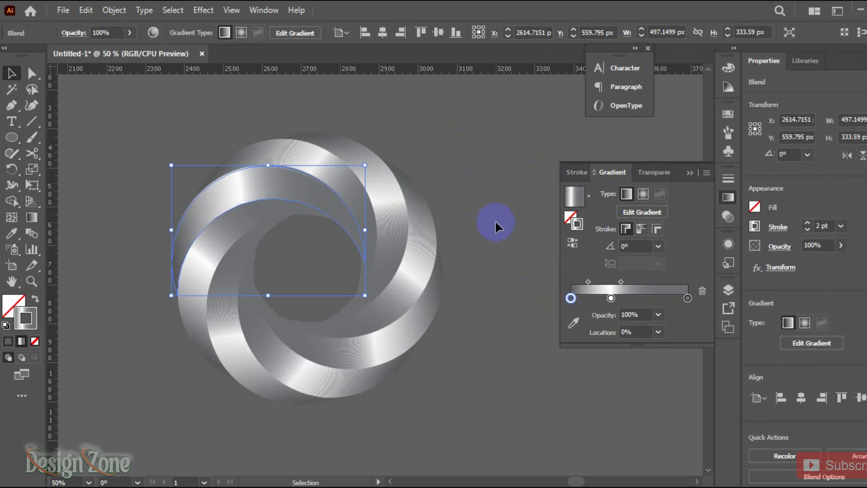
Step: Hide the side panels to clear the canvas around the twisted ring
key(shift+Tab)
key(space)
drag(477, 285, 518, 294)
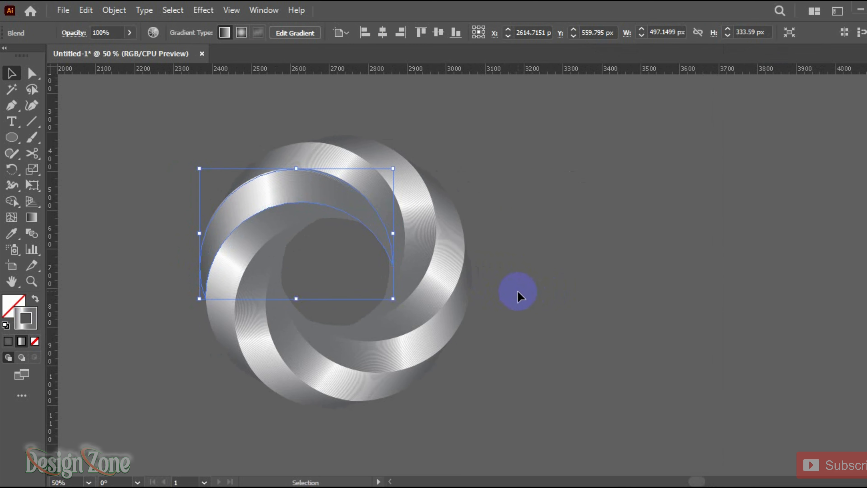
Step: Examine the finished twisted metallic ring on the canvas and clear the selection
scroll(511, 296, up, 1)
key(space)
drag(435, 296, 514, 322)
scroll(568, 296, down, 1)
scroll(568, 294, up, 1)
key(space)
scroll(546, 324, down, 1)
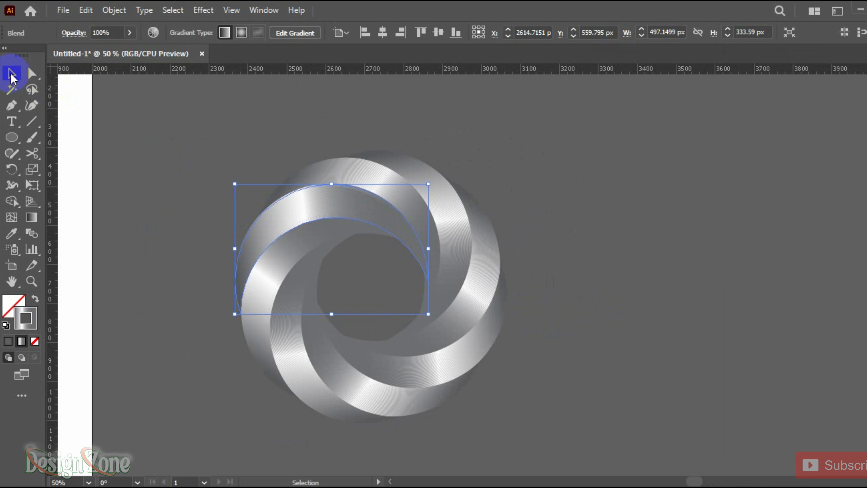
click(533, 245)
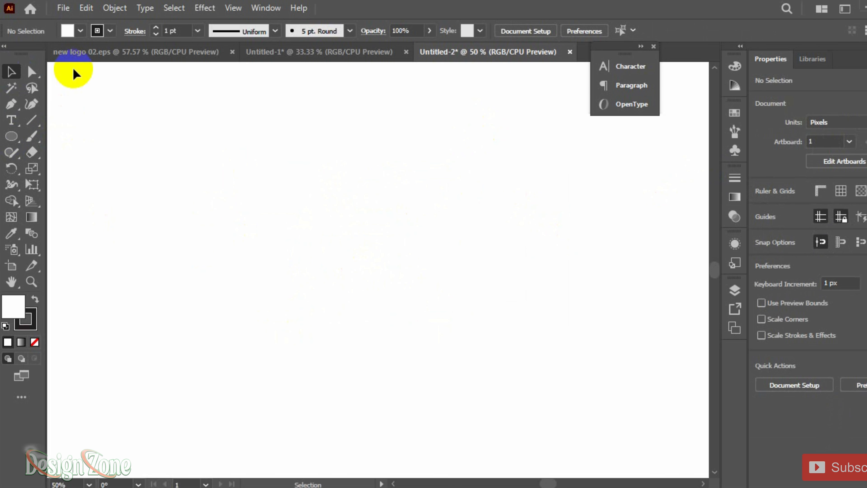
Step: Draw a circle about 459 px in diameter on the blank artboard of the new document
click(135, 31)
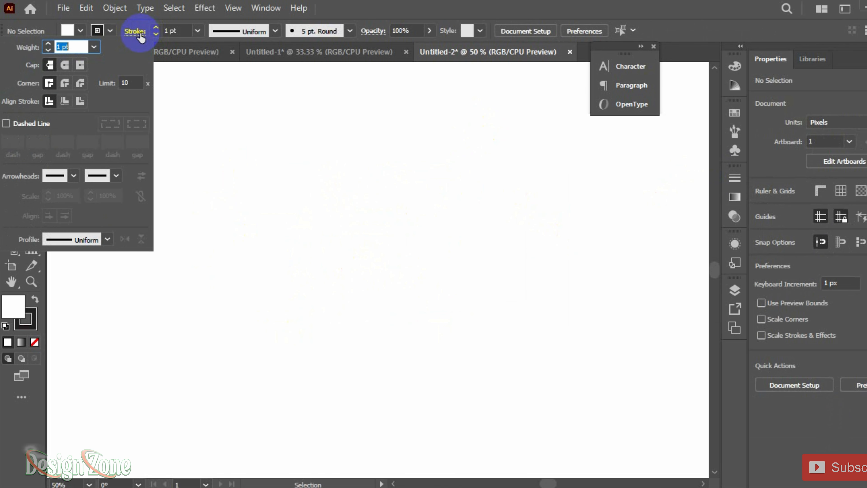
click(326, 205)
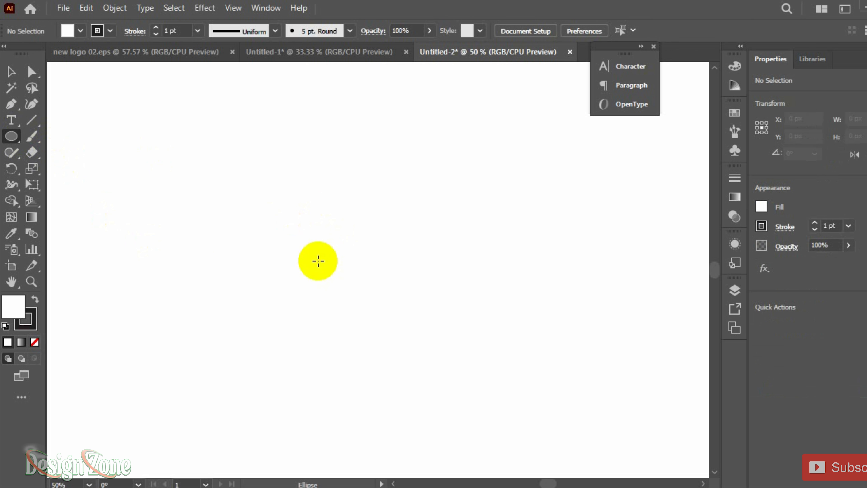
drag(313, 256, 403, 346)
Step: Set the circle's stroke weight to 30 pt
click(11, 71)
click(177, 31)
drag(178, 29, 164, 31)
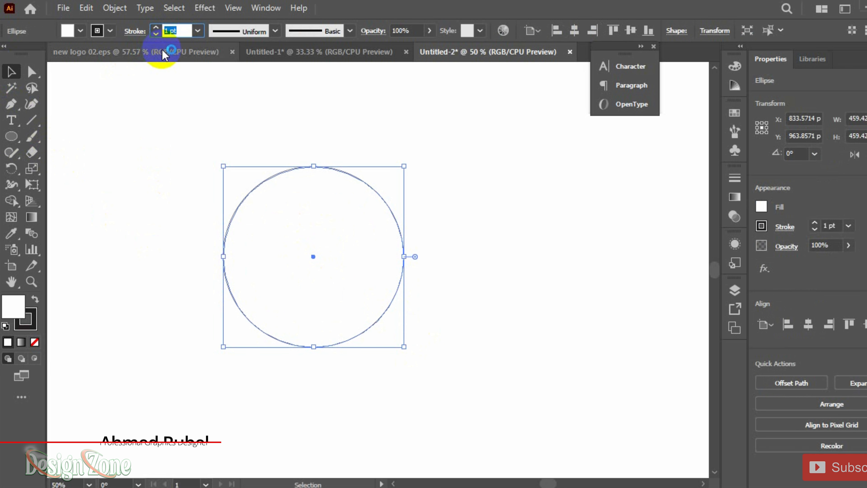
text(2)
click(13, 73)
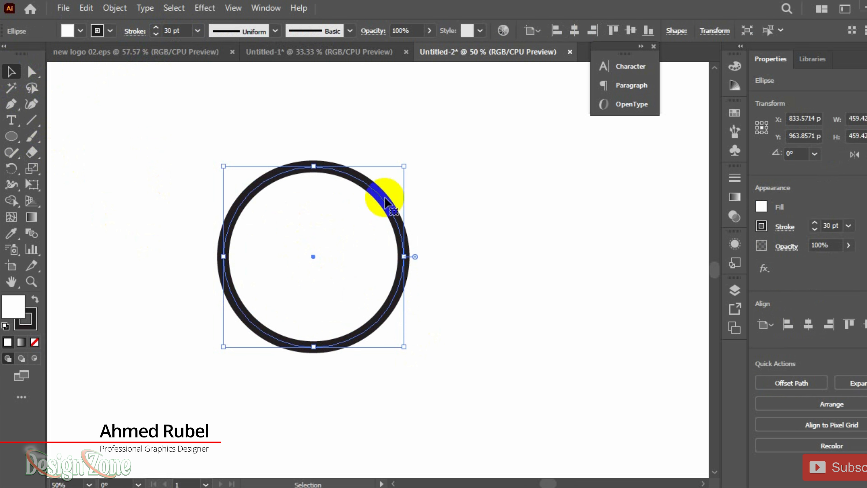
Step: Apply the wedge-shaped width profile that tapers to a point at one end to the circle's stroke
mouse_move(441, 126)
mouse_down()
mouse_move(329, 229)
mouse_move(297, 246)
mouse_up()
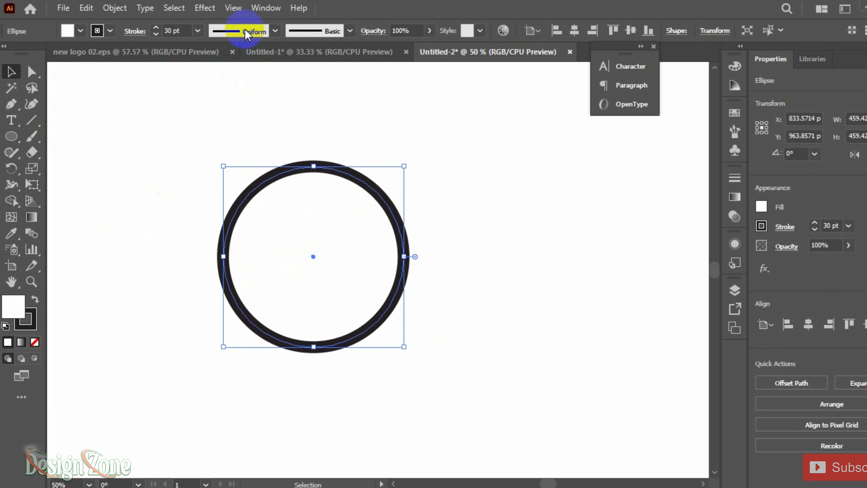
click(251, 31)
click(241, 151)
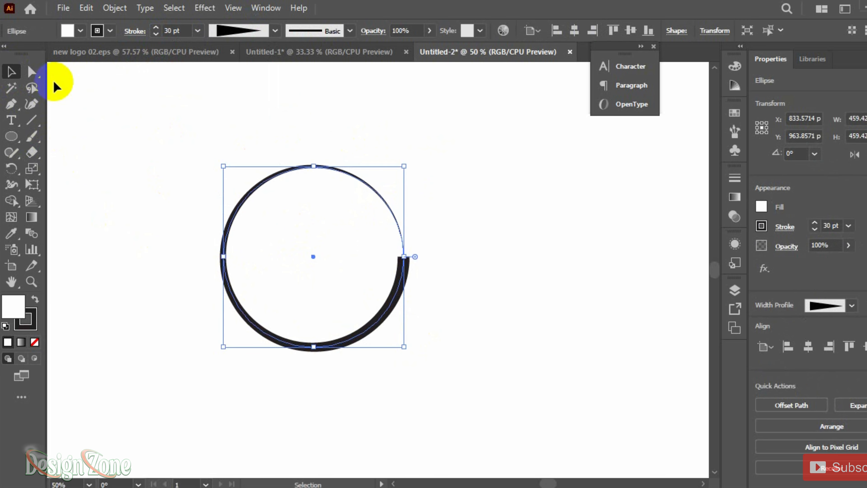
Step: Cut the circle into four tapered arcs at its upper, lower, left and right anchor points
click(33, 74)
drag(311, 137, 330, 346)
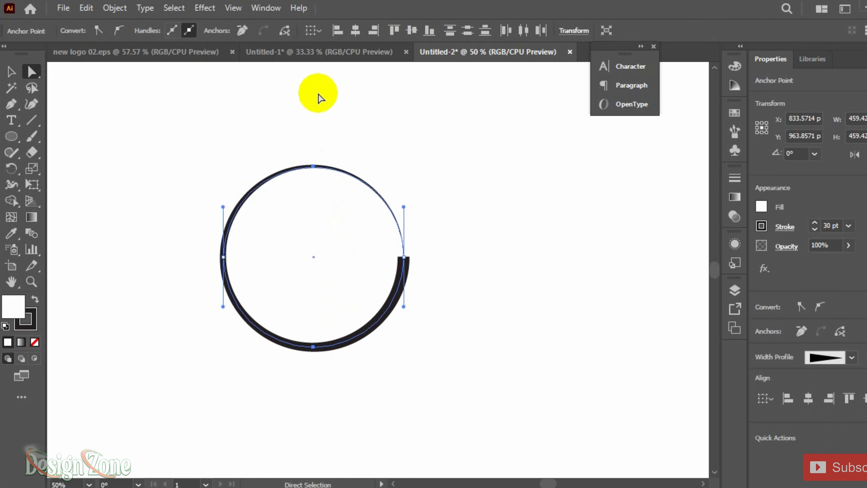
click(285, 32)
drag(199, 249, 407, 262)
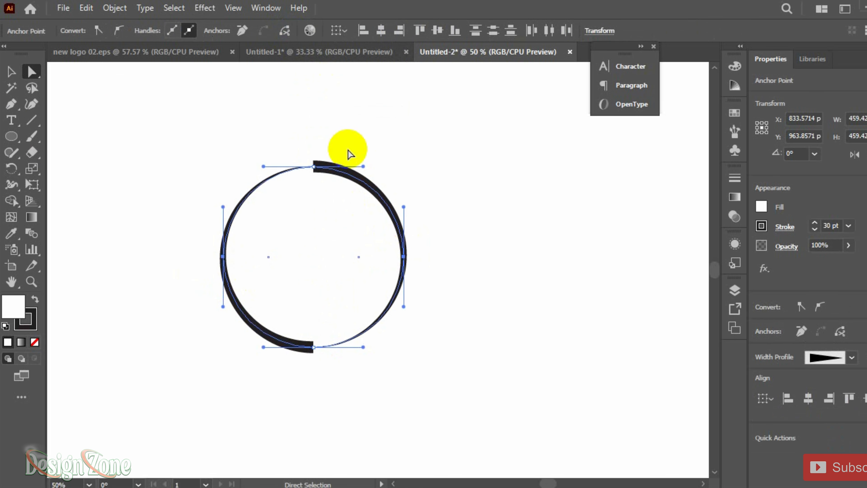
click(285, 32)
Step: Give the strokes of all four arcs a round cap
click(10, 72)
drag(464, 120, 188, 350)
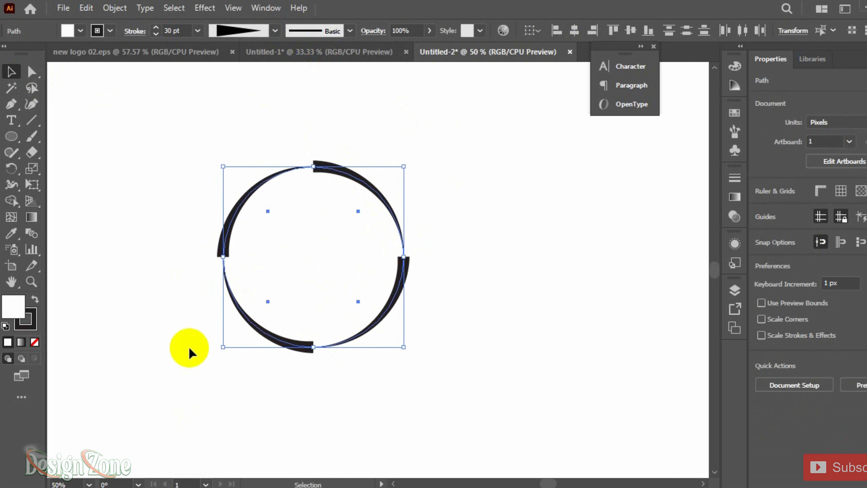
click(137, 31)
click(65, 70)
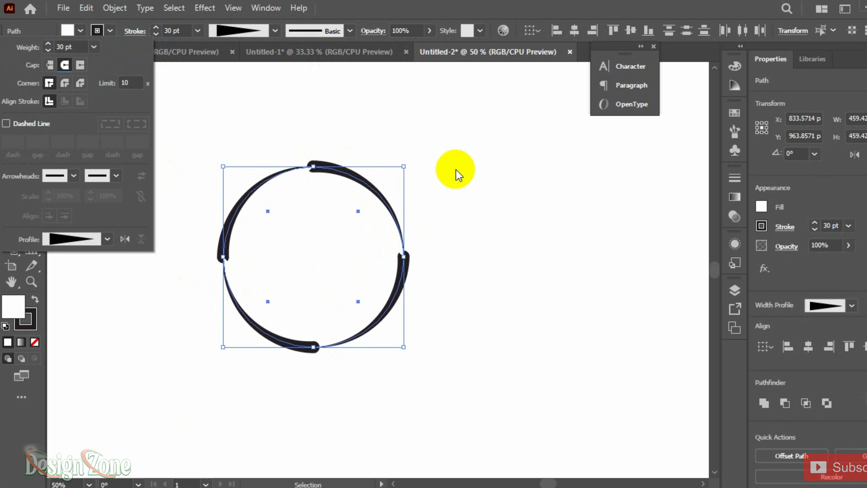
click(455, 174)
Step: Remove the fill from all four arcs
drag(454, 125, 187, 415)
click(82, 31)
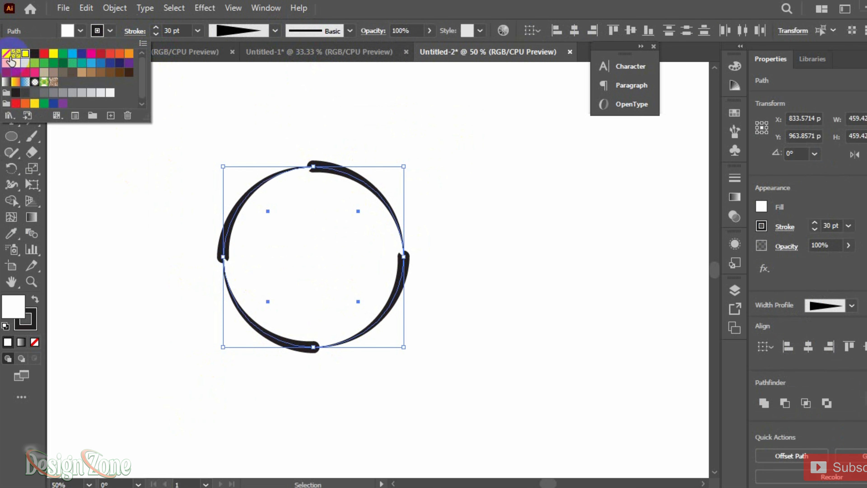
click(9, 57)
Step: Make the strokes of the four arcs dashed with a 0 pt dash and a 30 pt gap
click(134, 32)
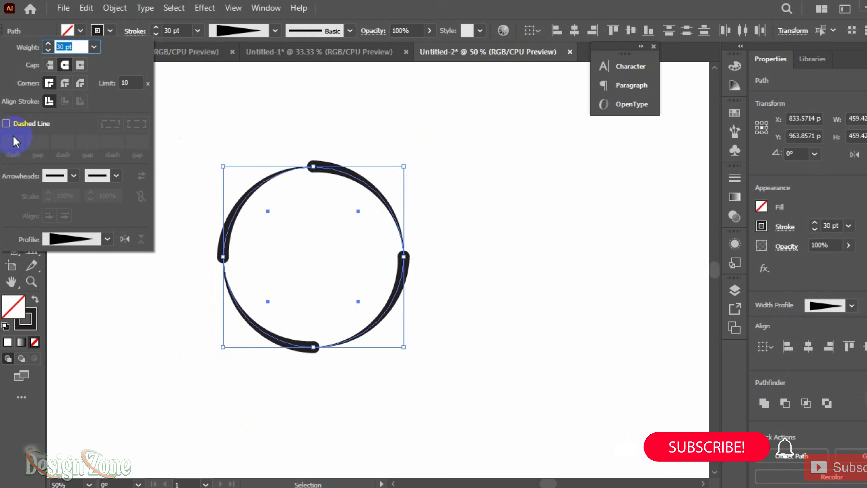
click(6, 123)
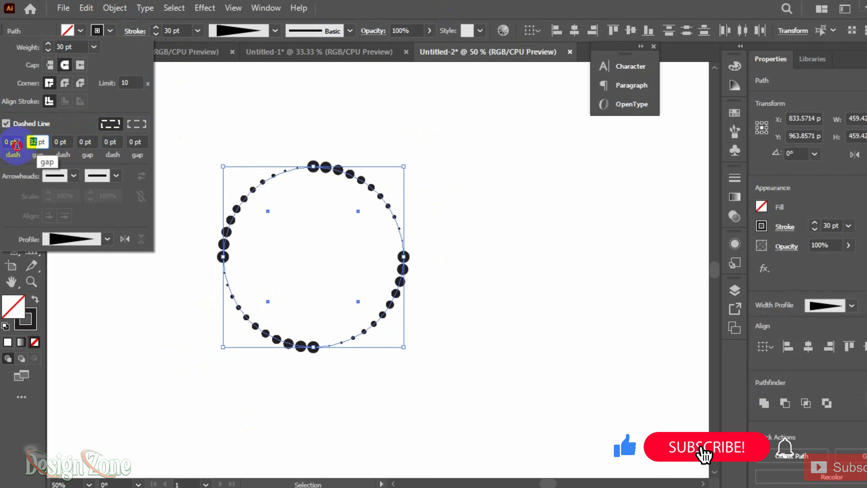
key(Down)
key(Up)
key(Down)
key(Up)
key(Down)
key(Down)
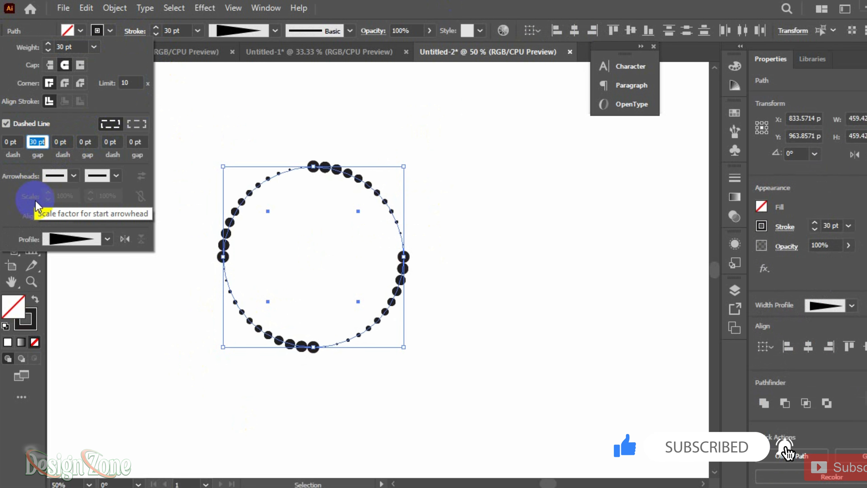
key(Down)
key(Up)
key(Up)
key(Up)
key(Up)
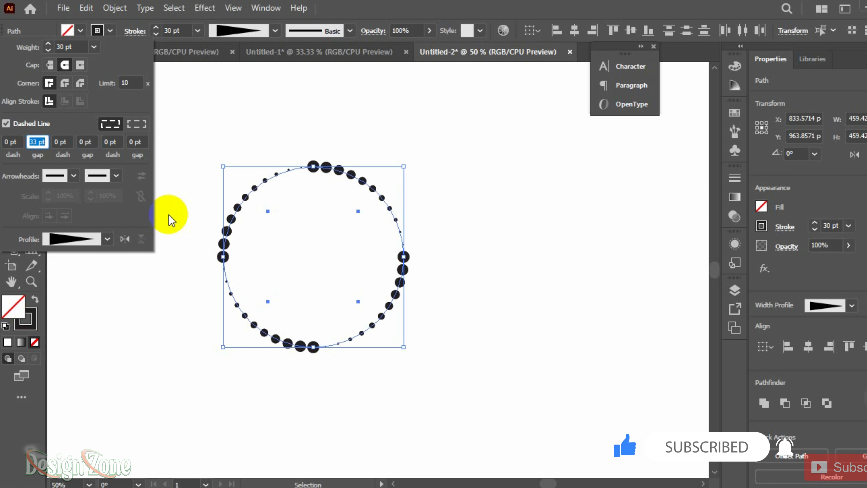
key(Down)
key(Down)
key(Down)
key(Down)
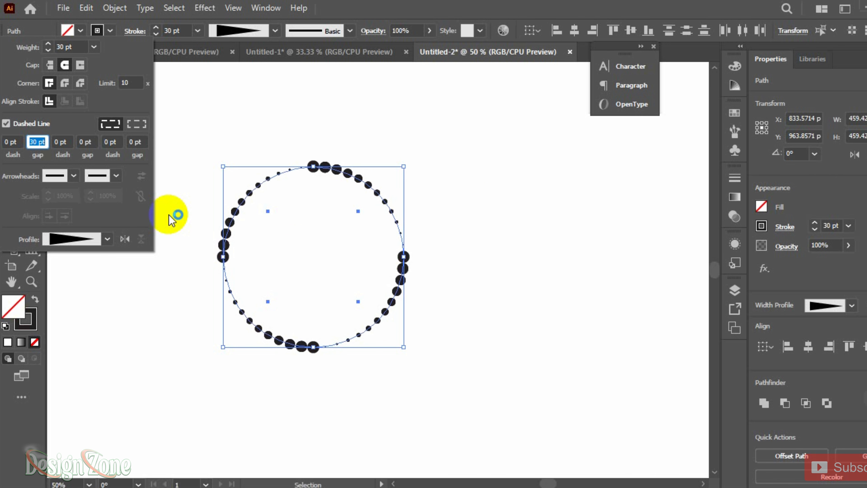
click(376, 196)
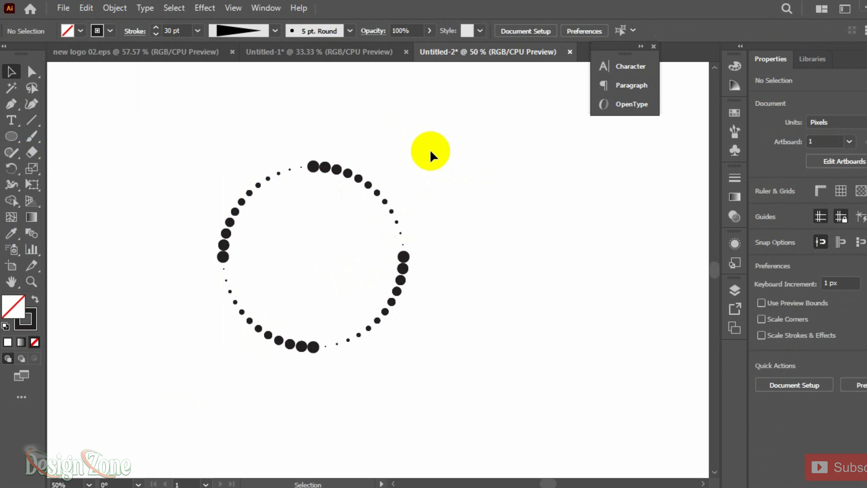
Step: Enlarge the dotted circle proportionally about its center to about 511 px in diameter
drag(423, 142, 169, 396)
drag(405, 349, 415, 359)
click(449, 284)
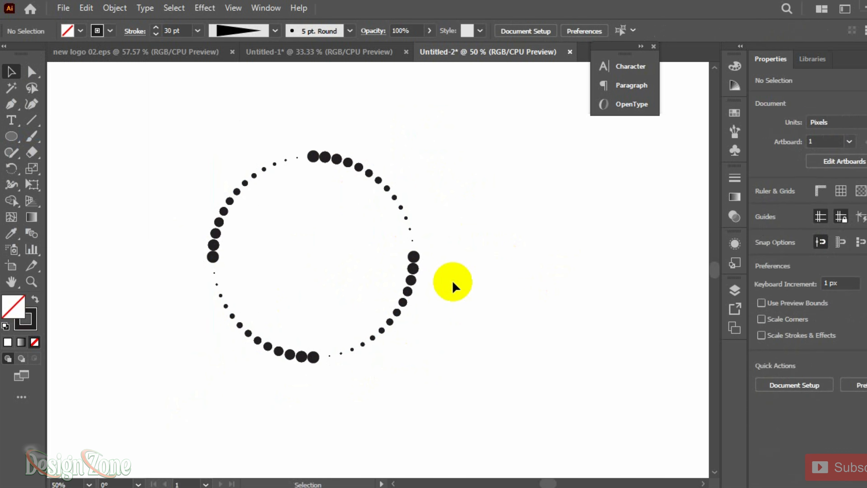
Step: Recolor the strokes of the upper-right and lower-left dotted arcs light blue
drag(393, 132, 362, 183)
shift+drag(296, 321, 263, 357)
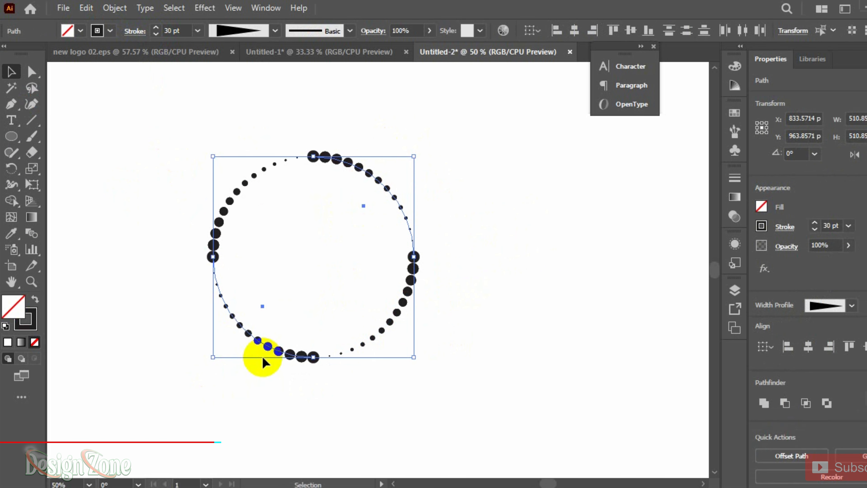
click(111, 30)
click(73, 62)
click(498, 293)
Step: Recolor the strokes of the upper-left and lower-right dotted arcs orange
drag(451, 267, 390, 309)
shift+drag(209, 183, 269, 231)
click(110, 30)
click(119, 54)
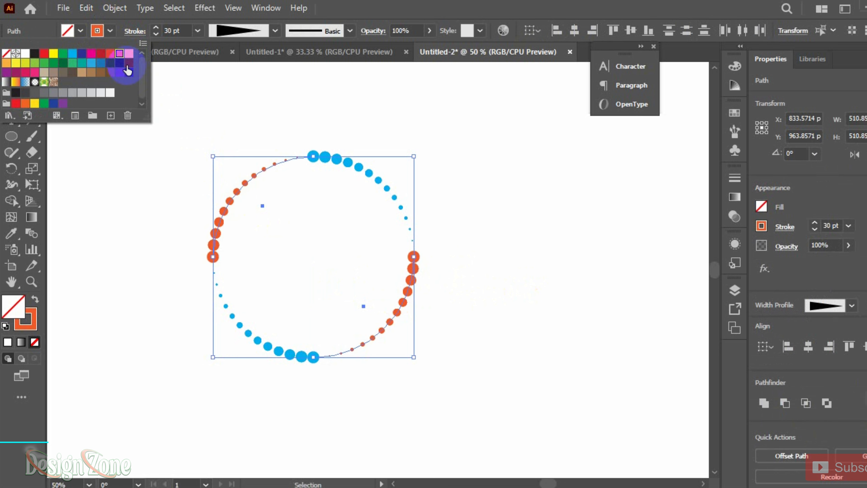
click(473, 190)
Step: Group the four dotted arcs and set up a Transform effect scaling the group to 88% horizontally and vertically
drag(457, 118, 179, 379)
key(ctrl+g)
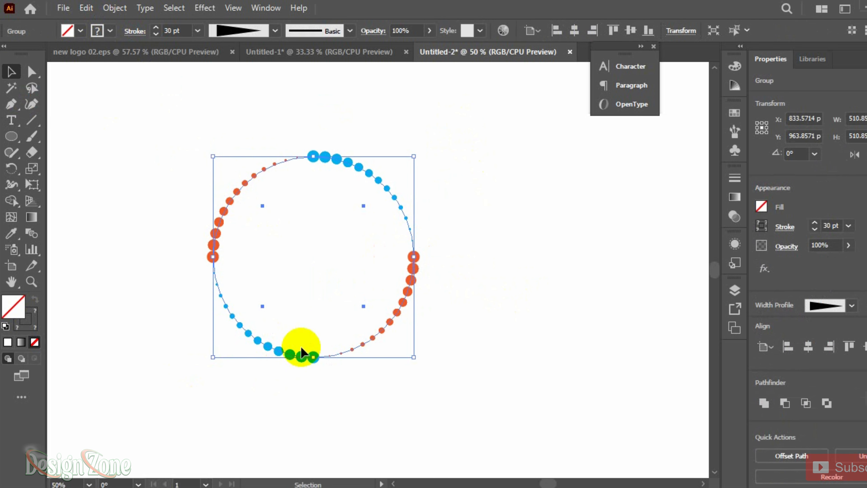
click(205, 8)
mouse_move(242, 117)
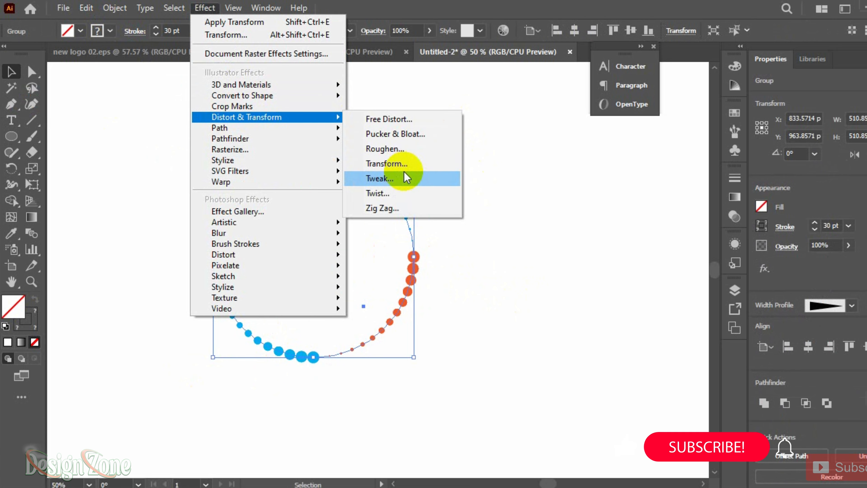
click(403, 165)
text(88)
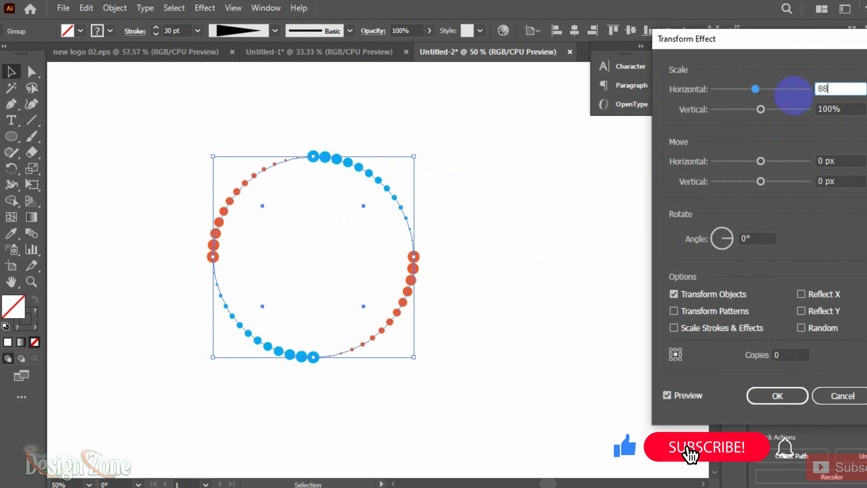
key(Tab)
text(88)
key(Tab)
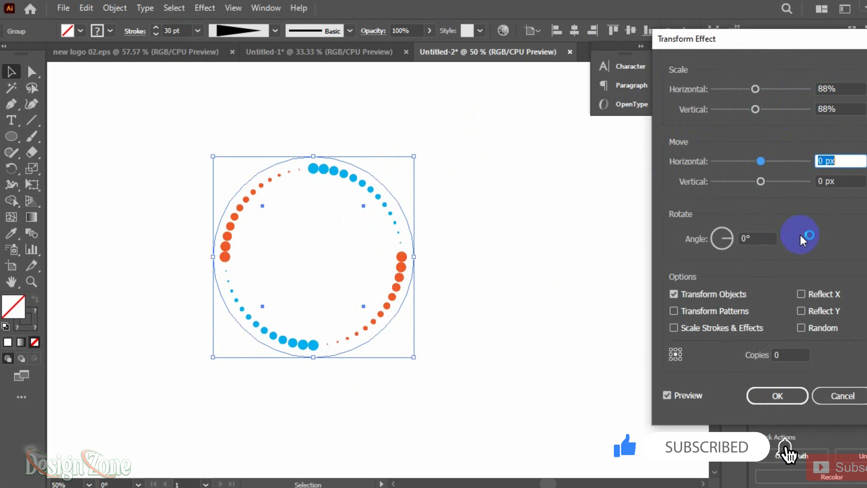
Step: Set the number of copies in the Transform effect to 29
click(753, 237)
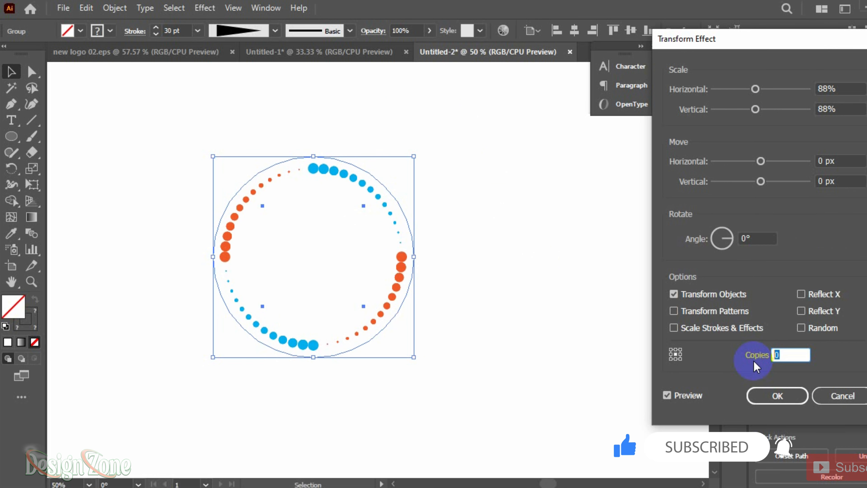
text(15)
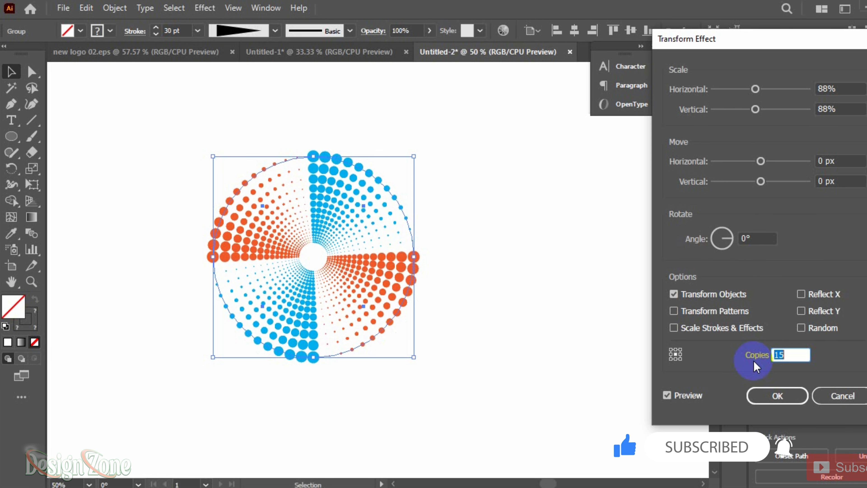
key(Up)
key(Up)
key(Up)
key(Up)
key(Up)
key(Up)
key(Up)
key(Up)
key(Up)
key(Up)
key(Up)
key(Up)
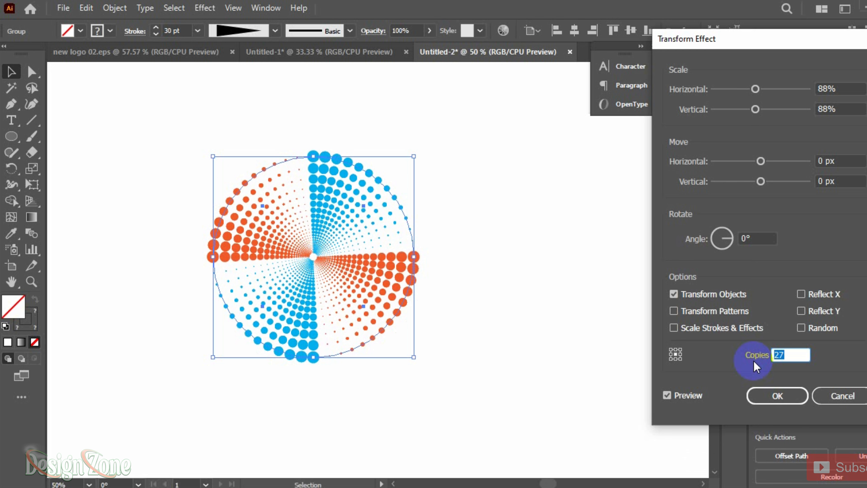
key(Up)
key(Up)
Step: Set the Transform effect's rotation angle to 16°, apply the effect and deselect the artwork
click(757, 238)
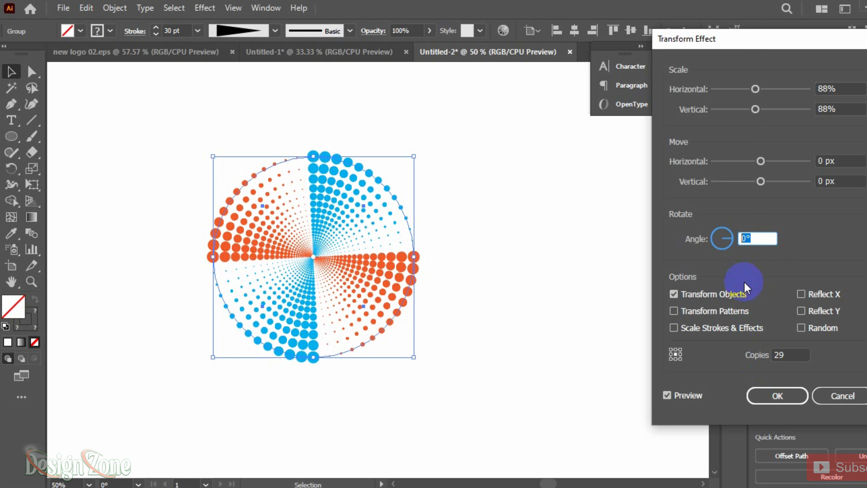
key(Up)
key(Up)
key(Up)
key(Up)
key(Up)
key(Up)
key(Up)
key(Up)
key(Up)
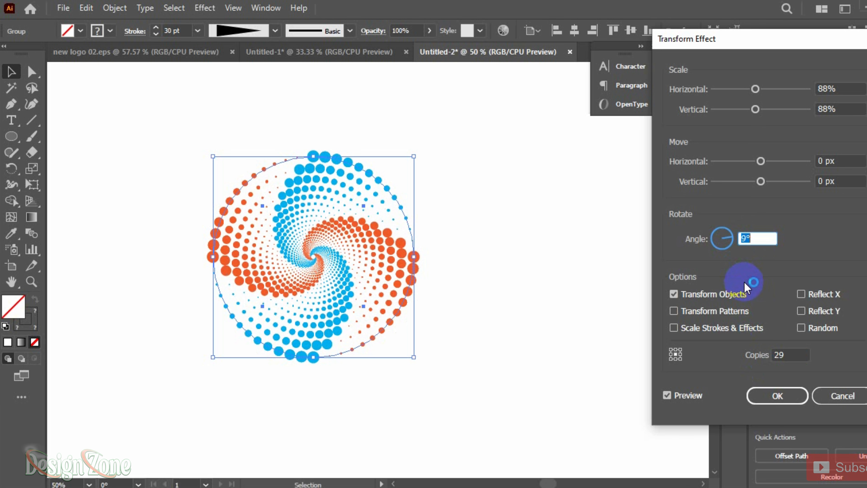
key(Up)
key(Up)
key(Up)
key(Up)
key(Up)
key(Up)
key(Up)
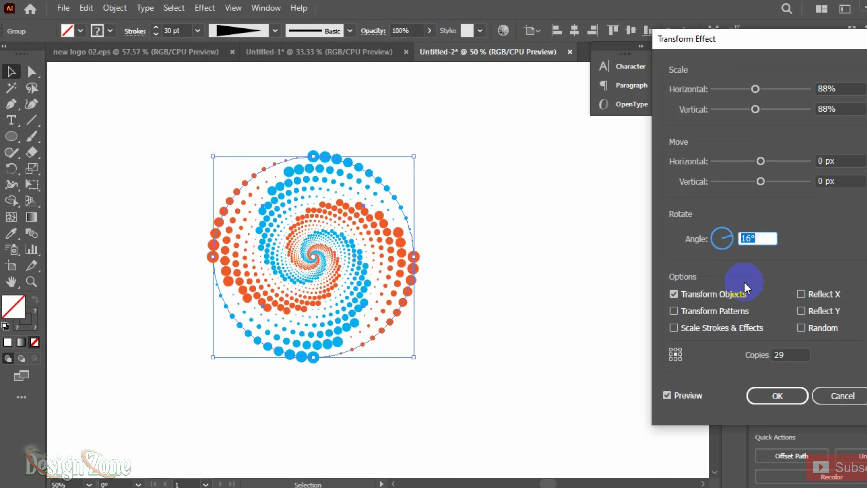
click(782, 403)
click(444, 277)
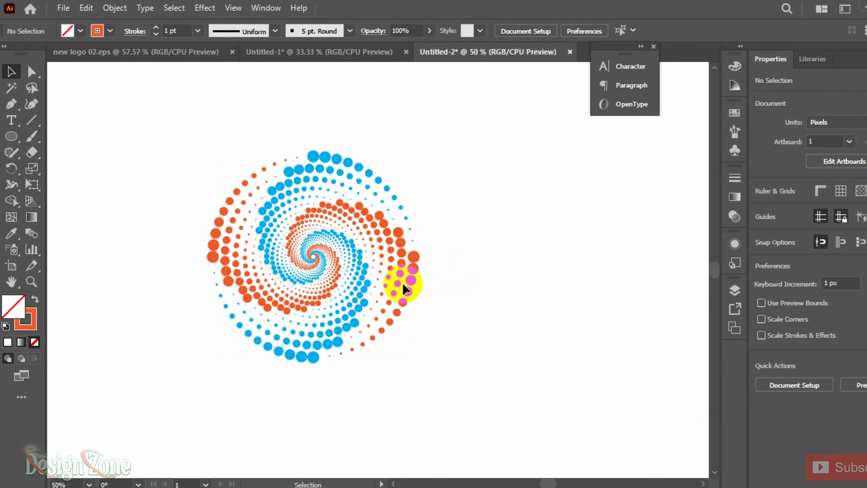
scroll(346, 297, up, 1)
scroll(346, 297, up, 2)
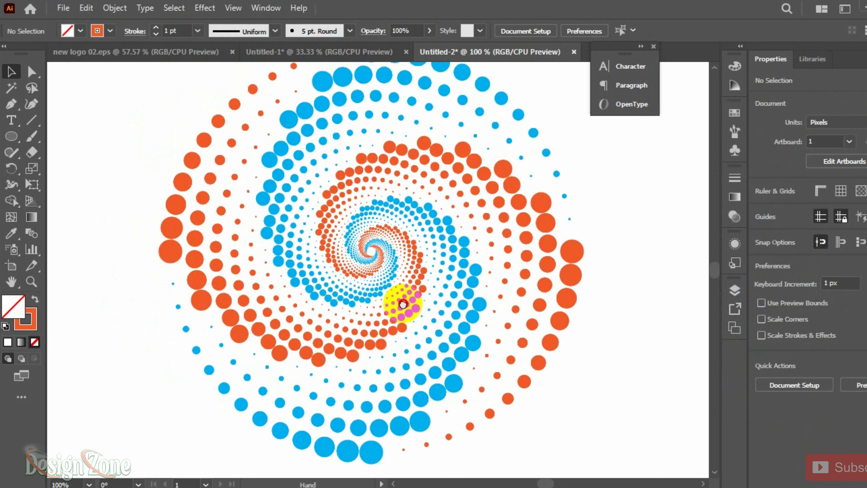
scroll(404, 309, down, 2)
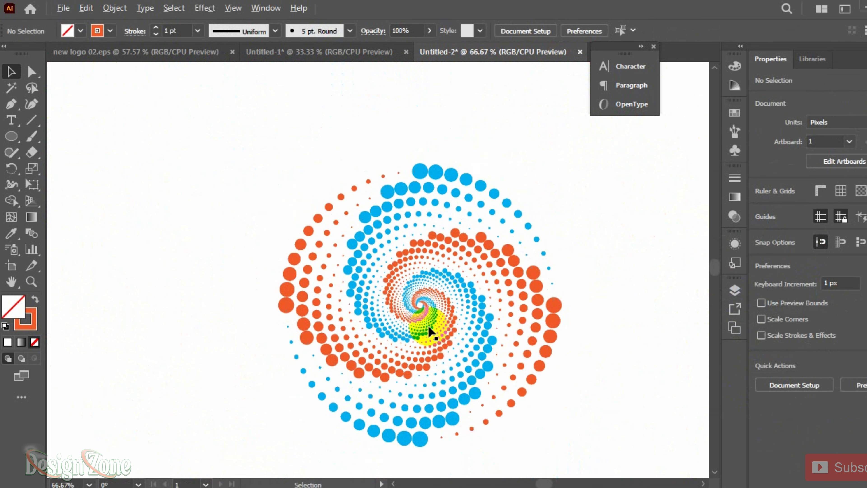
Step: Recolor the strokes of the upper-left and lower-right orange dotted arcs to green #419300 and deselect the artwork
drag(461, 360, 441, 314)
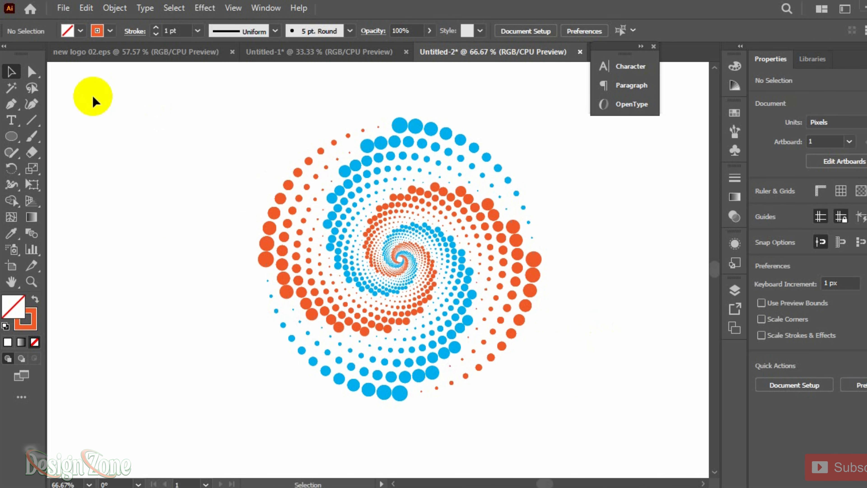
drag(563, 106, 215, 433)
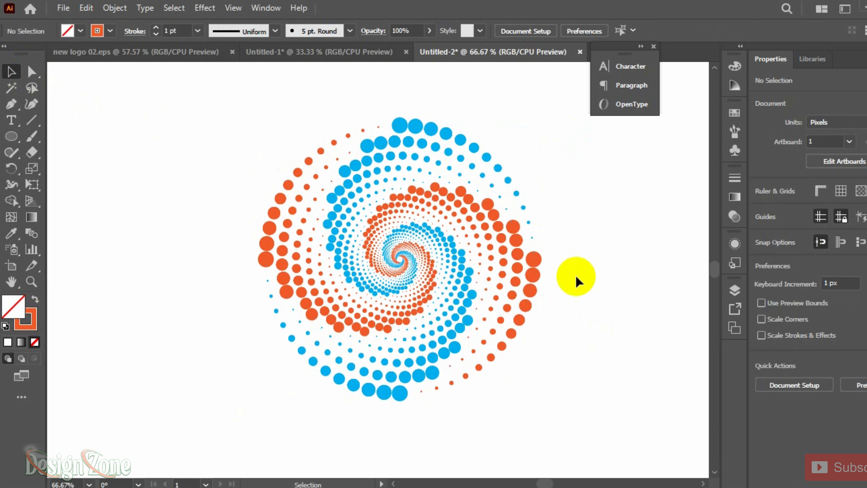
click(31, 71)
click(284, 190)
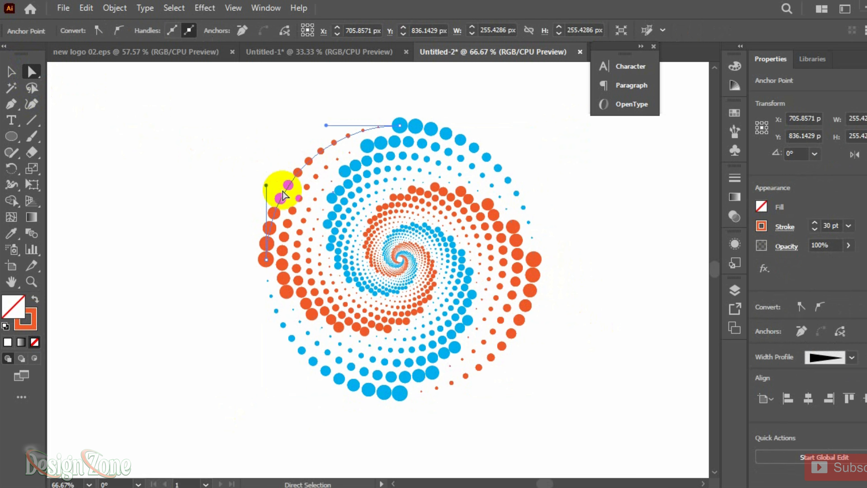
shift+click(533, 287)
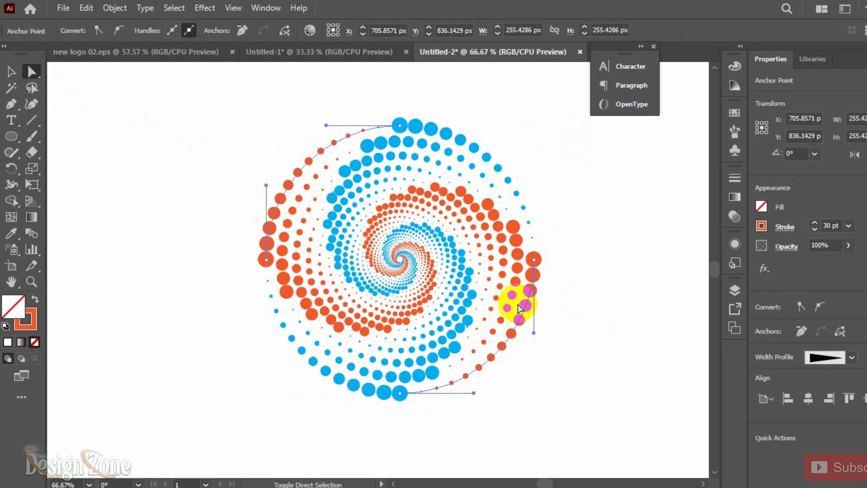
double_click(34, 314)
drag(673, 212, 673, 294)
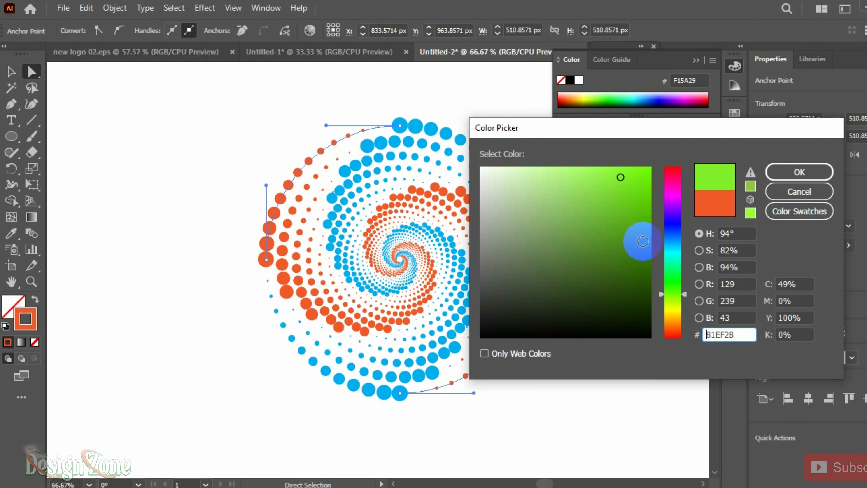
mouse_move(642, 241)
mouse_down()
mouse_move(645, 228)
mouse_move(652, 237)
mouse_up()
click(800, 172)
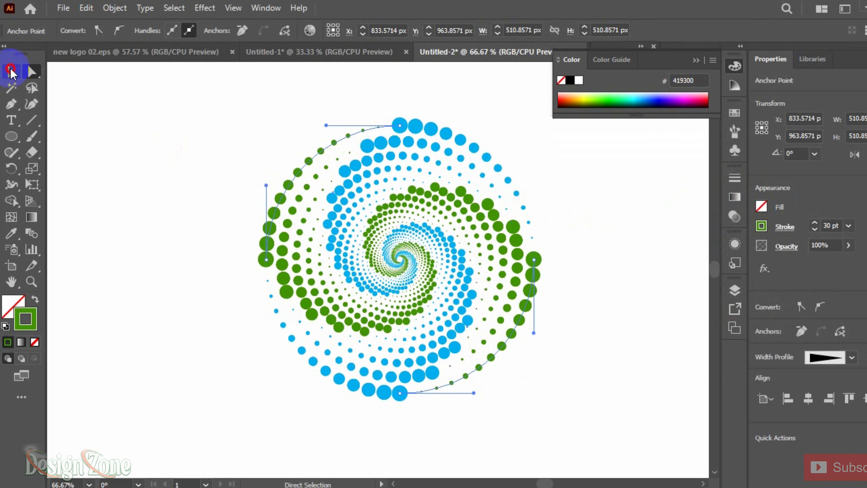
click(10, 71)
click(572, 212)
Step: Recolor the stroke of the swirl's upper-right blue dotted arc to red #FF1200 and deselect it
drag(504, 125, 463, 155)
click(32, 71)
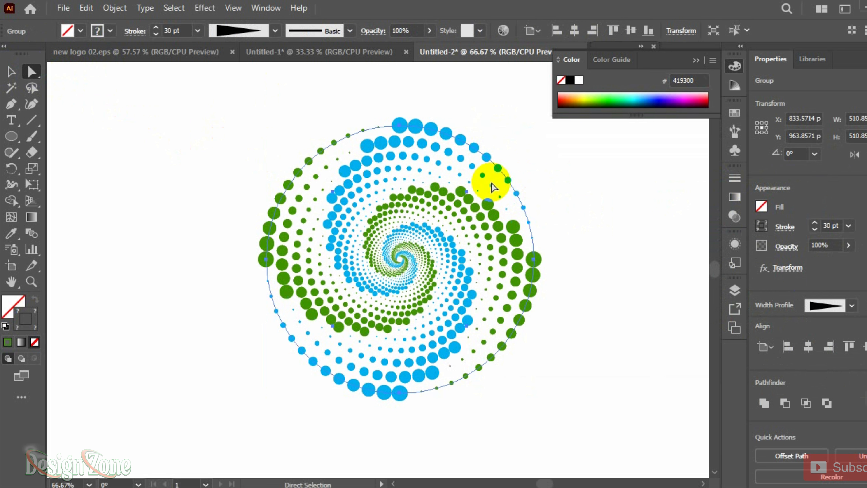
click(465, 125)
click(457, 138)
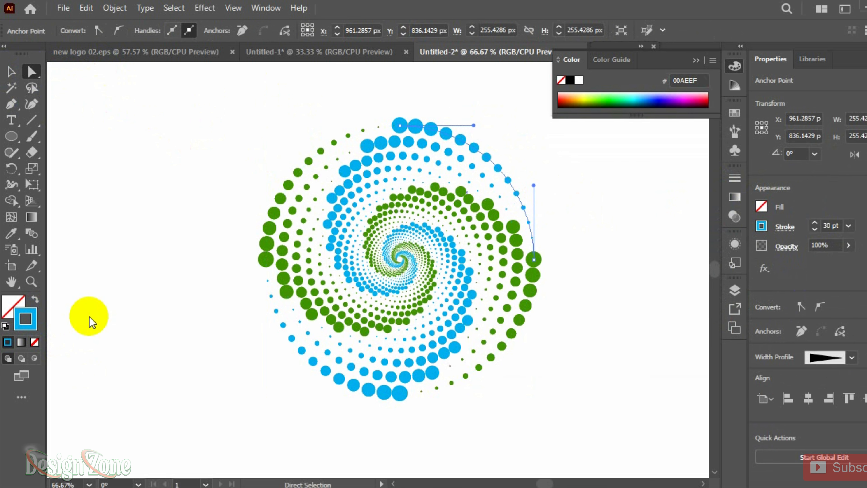
double_click(25, 318)
drag(673, 327, 673, 336)
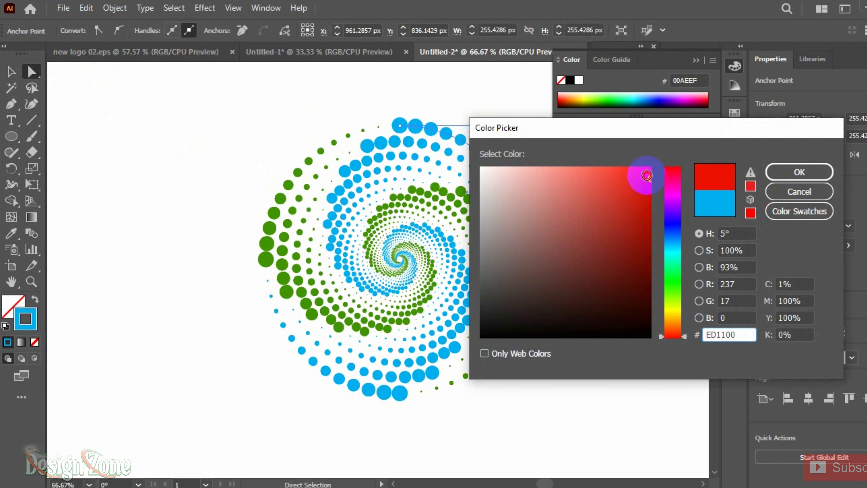
click(814, 176)
click(577, 261)
Step: Recolor the stroke of the swirl's lower-right green dotted arc to dark blue #0000D8 and deselect it
click(519, 305)
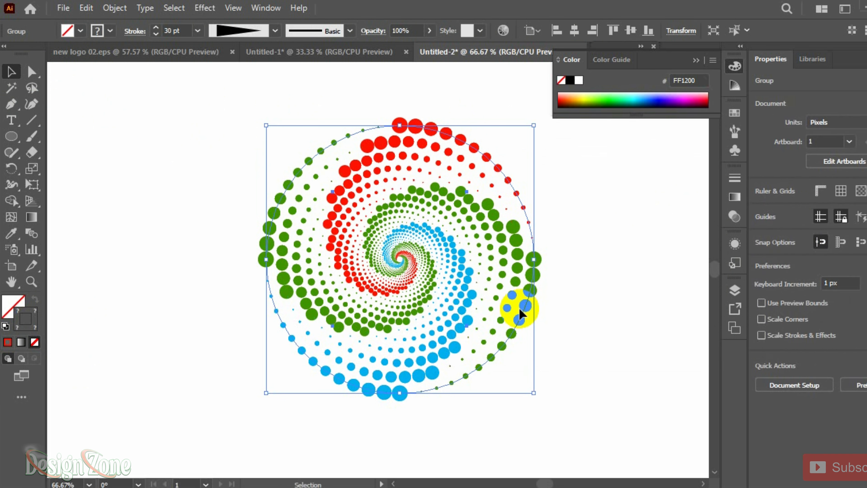
click(31, 71)
click(556, 279)
click(522, 303)
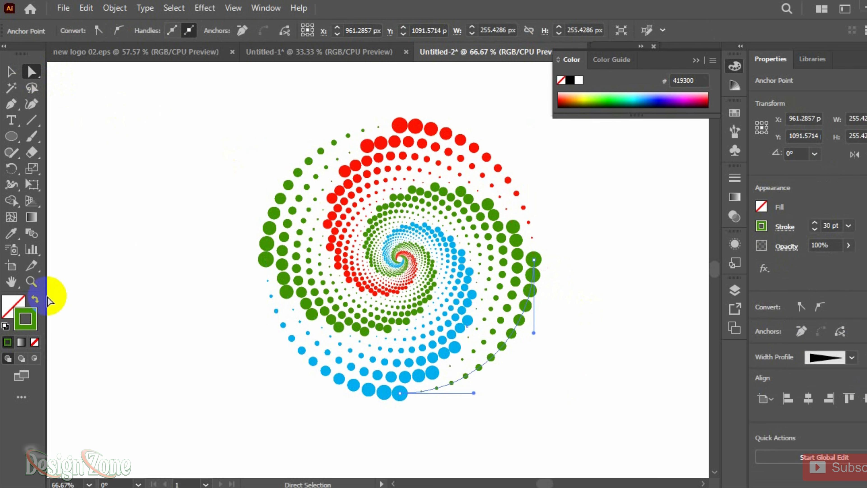
double_click(33, 316)
drag(678, 256, 674, 224)
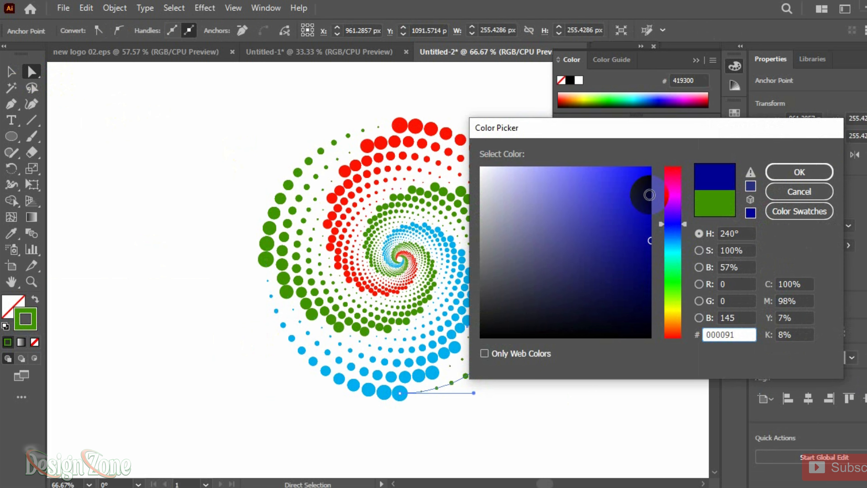
click(819, 165)
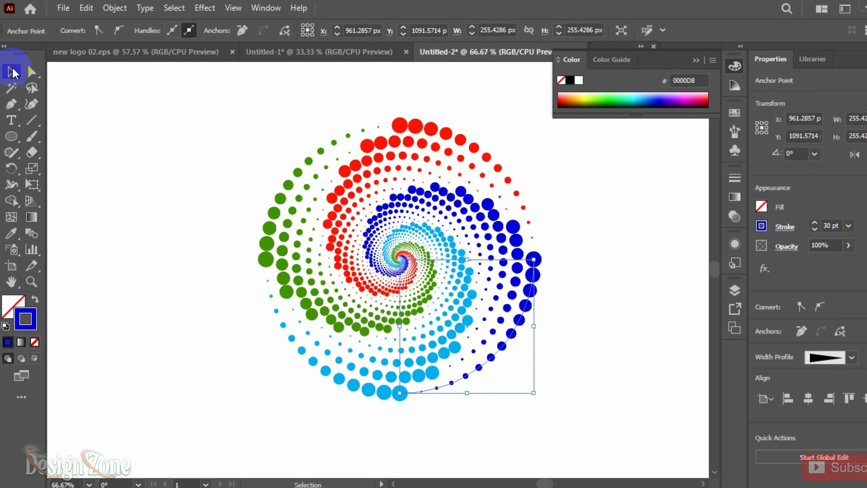
click(176, 164)
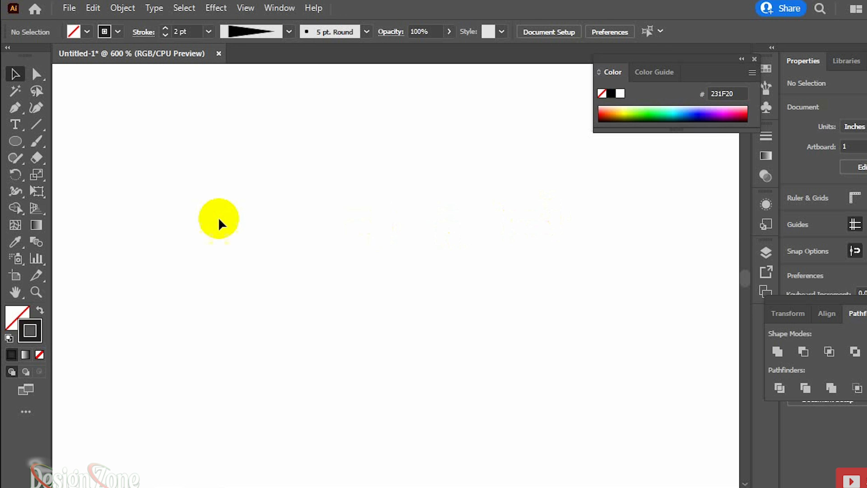
Step: Draw a circle from its center with a 1 pt black dotted stroke and set its dash gap to 2 pt
drag(17, 145, 43, 179)
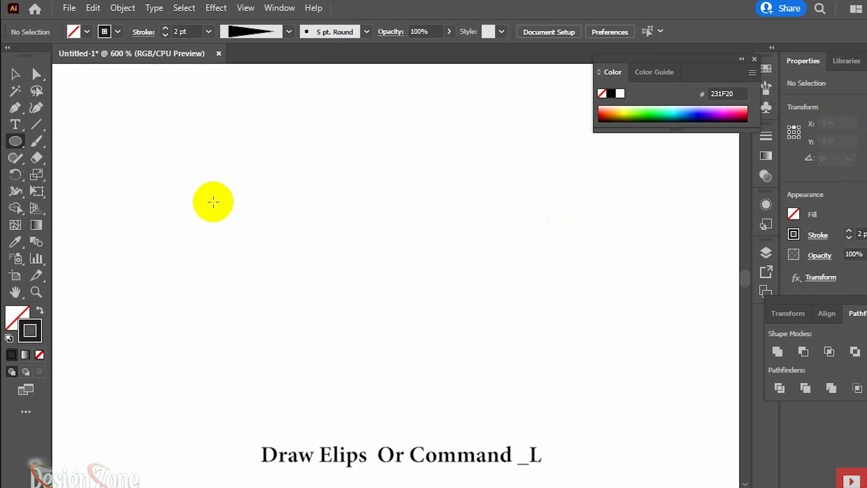
drag(339, 251, 458, 370)
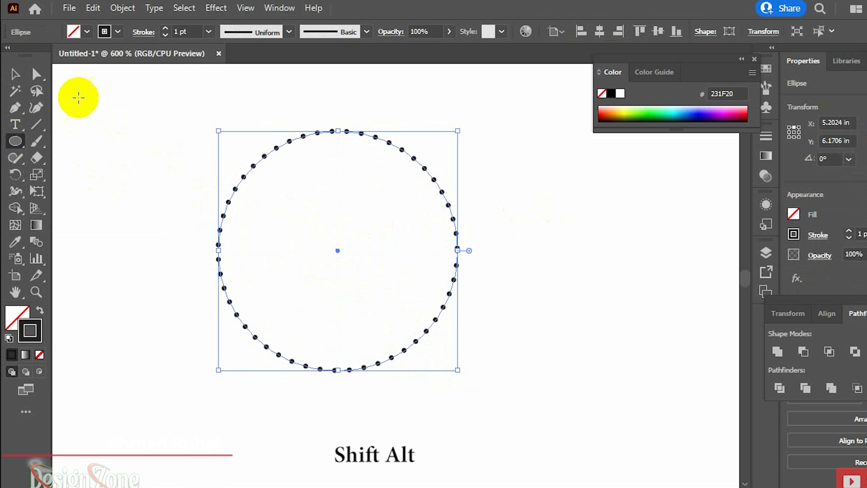
click(138, 32)
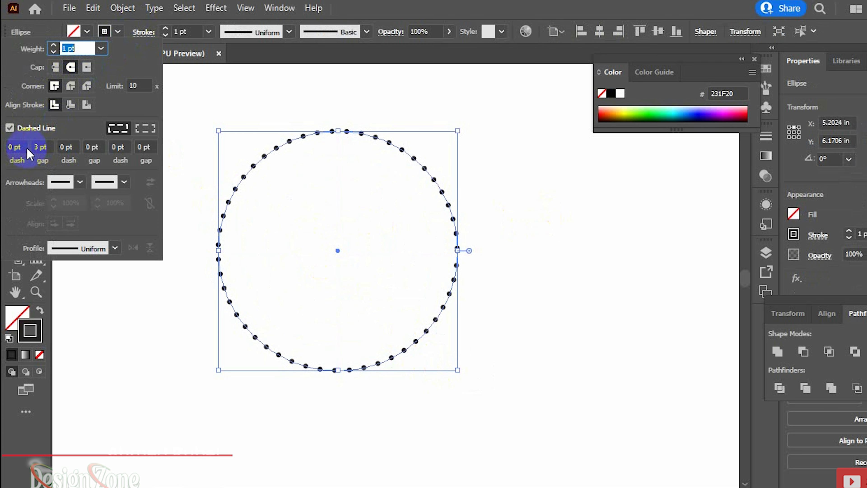
key(Down)
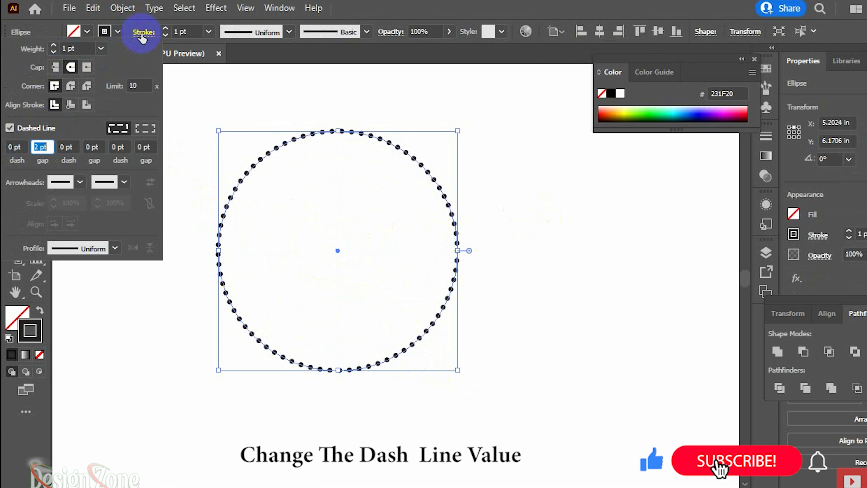
Step: Set the dotted circle's stroke weight to 3 pt and its dash gap to 4 pt
click(166, 29)
click(166, 29)
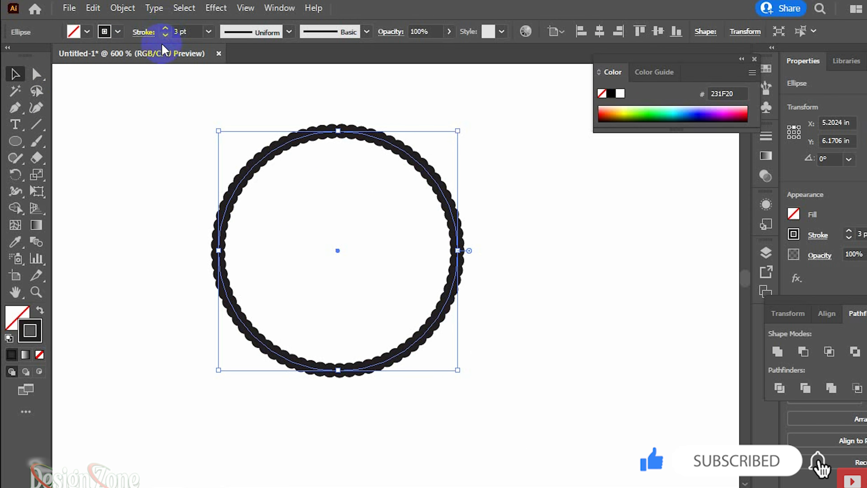
click(143, 32)
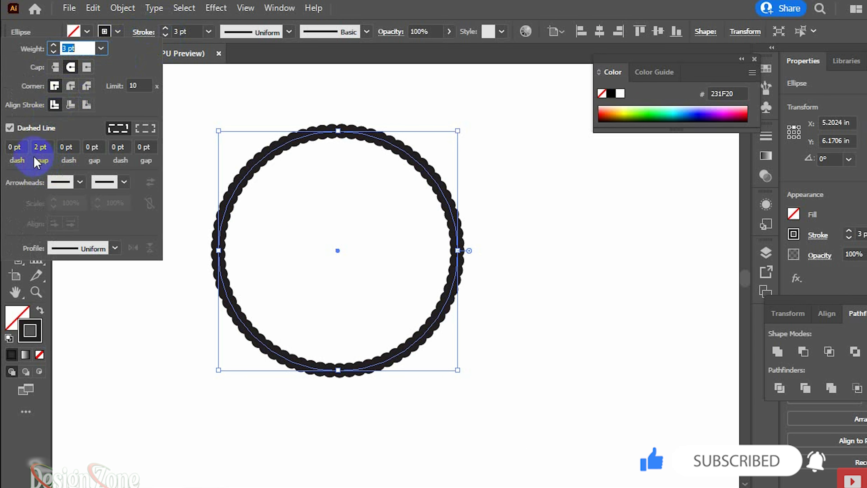
key(Up)
key(Up)
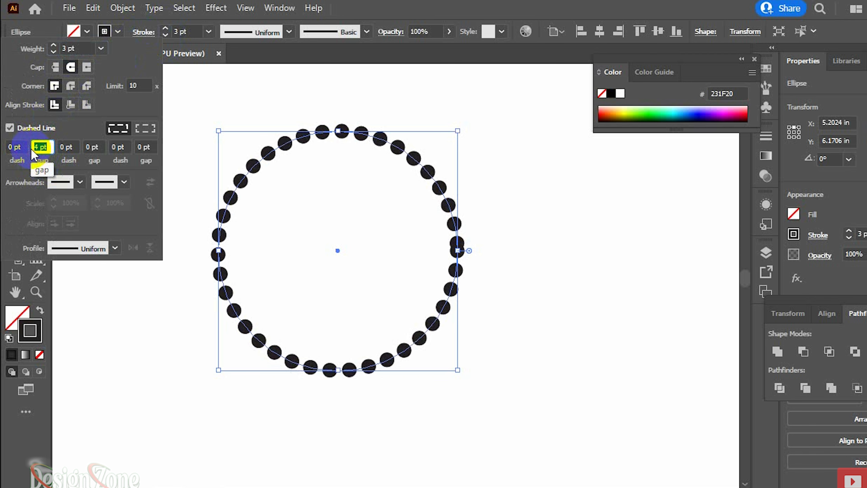
Step: Apply Width Profile 4 to the dotted circle's stroke and deselect the circle
click(258, 31)
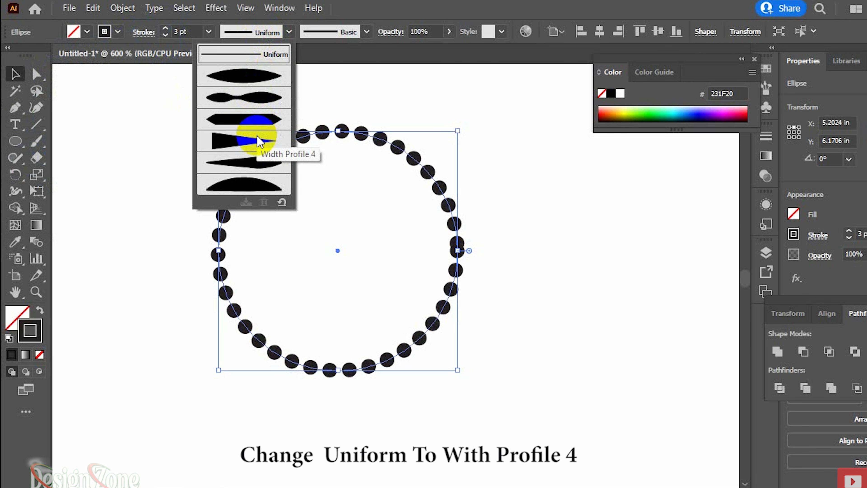
click(257, 144)
click(246, 94)
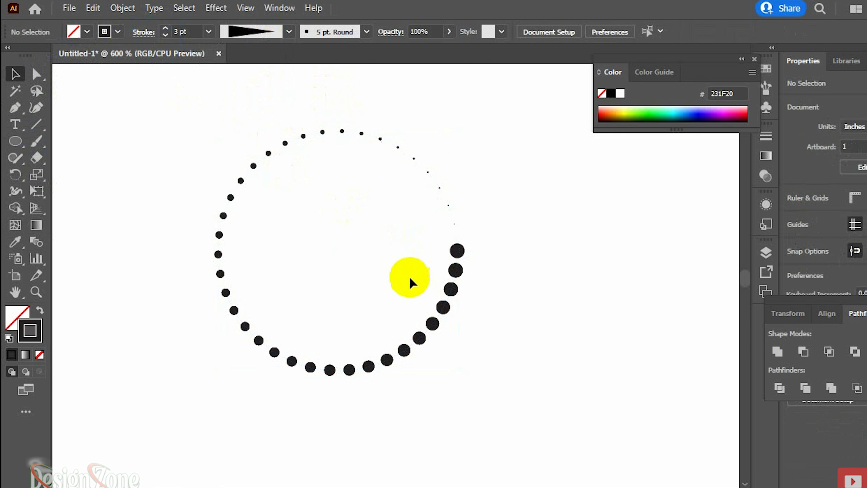
Step: Select the tapered dotted circle and set up a Transform effect scaling it to 90% horizontally and vertically
drag(419, 299, 440, 319)
scroll(433, 271, up, 1)
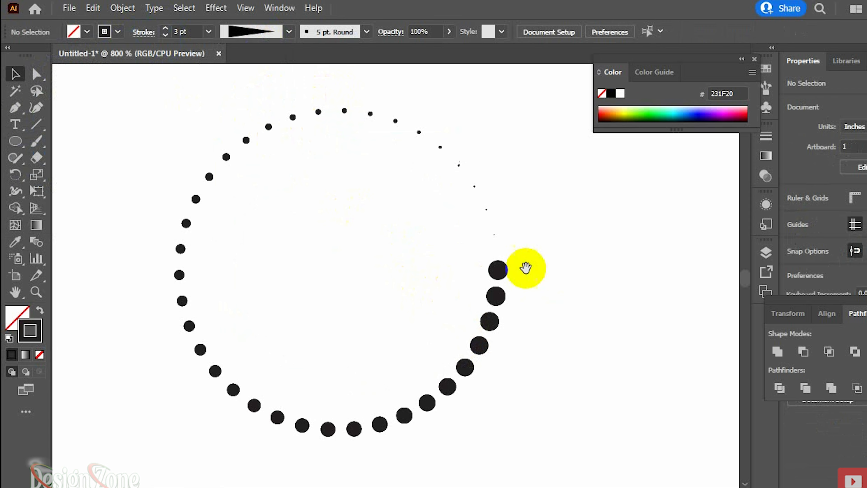
drag(523, 267, 556, 276)
drag(523, 149, 461, 196)
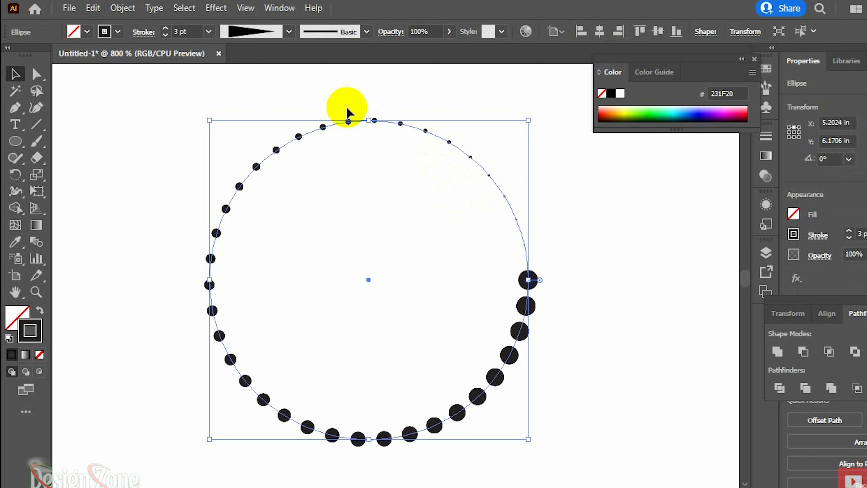
click(215, 8)
mouse_move(291, 120)
click(423, 171)
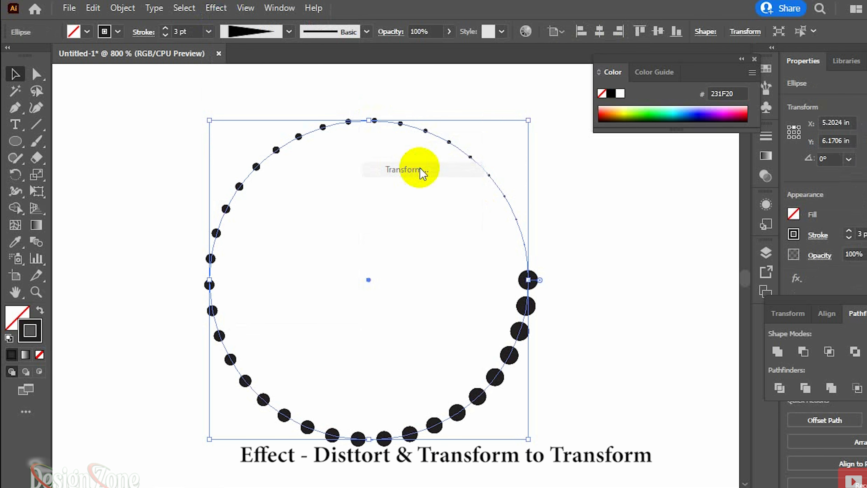
drag(678, 63, 719, 63)
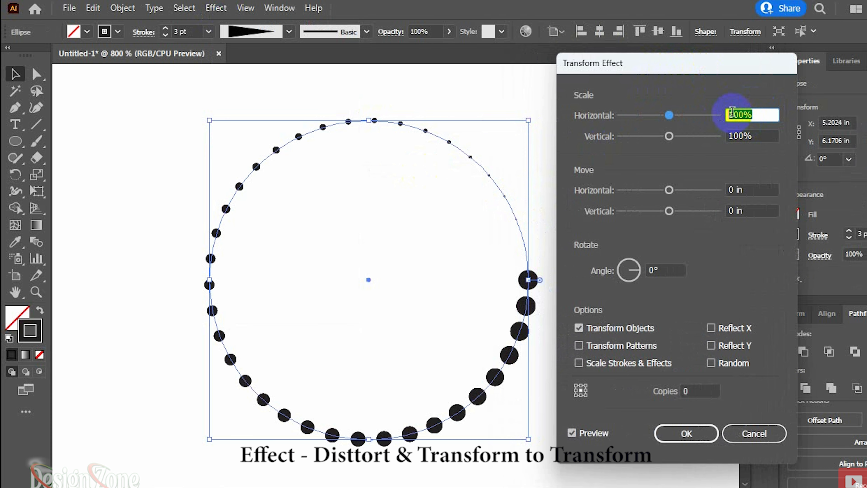
key(Tab)
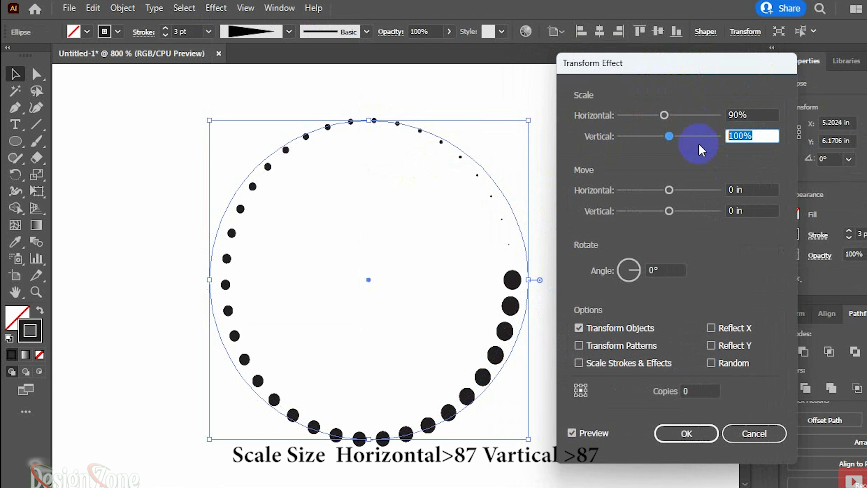
text(90)
Step: Set the Transform effect's rotation angle to -10°
click(629, 278)
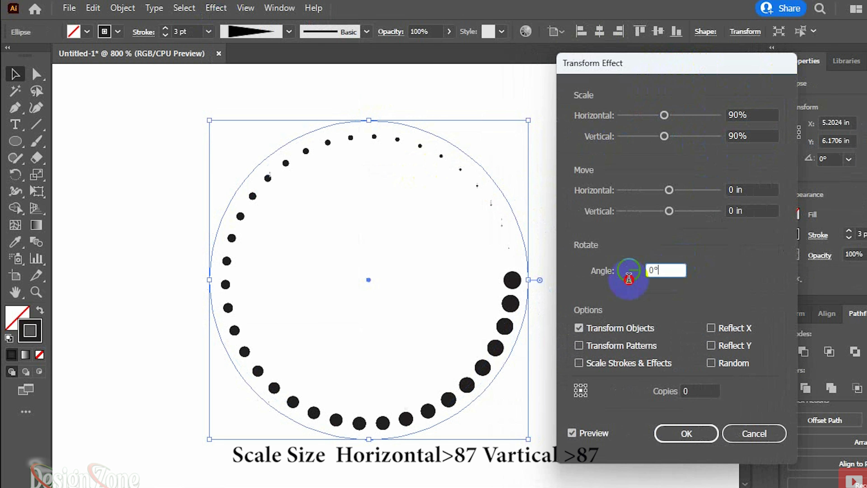
key(Down)
key(Down)
key(Down)
key(Down)
key(Down)
key(Down)
key(Down)
key(Down)
key(Down)
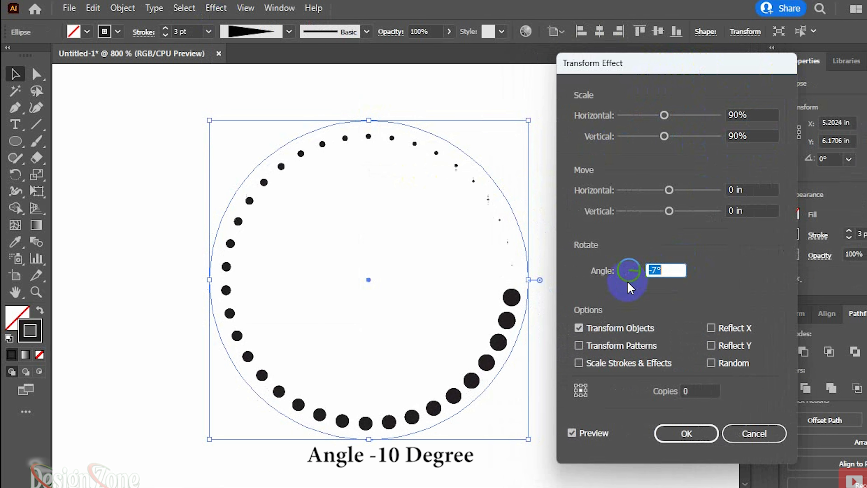
key(Down)
Step: Set the number of copies in the Transform effect to 33
click(664, 397)
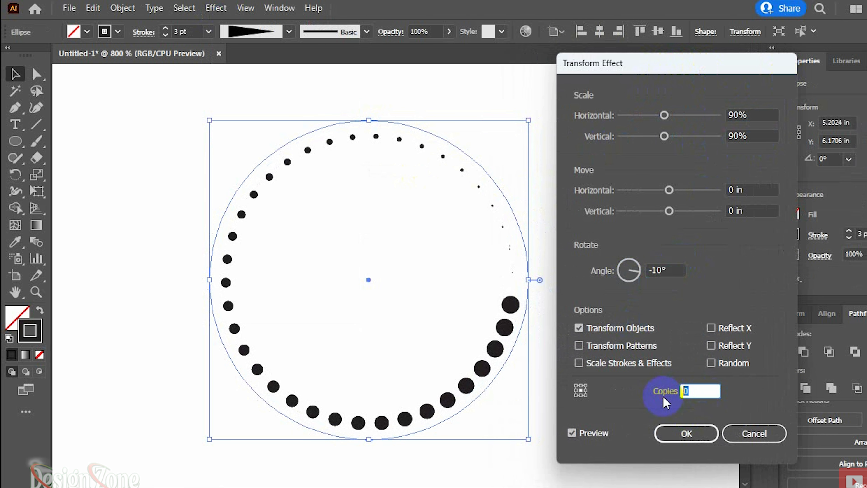
key(Up)
key(Up)
key(Up)
key(Up)
key(Up)
key(Up)
key(Up)
key(Up)
key(Up)
key(Up)
key(Up)
key(Up)
key(Up)
key(Up)
key(Up)
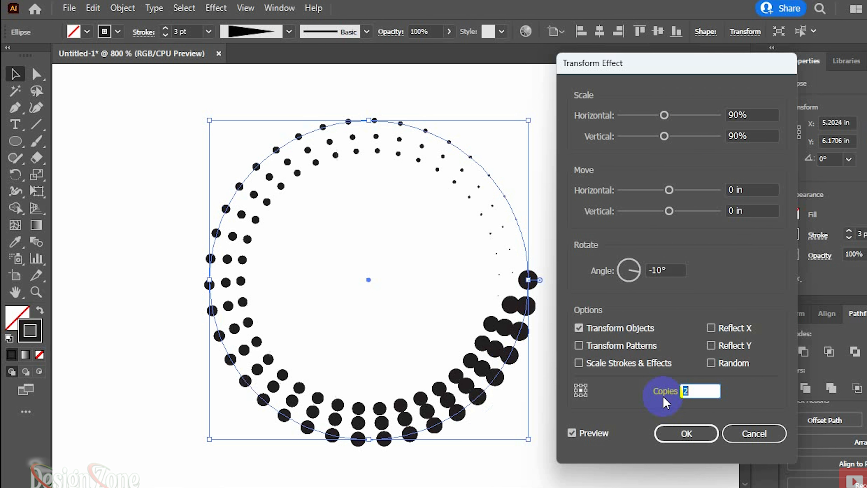
key(Up)
key(Up)
key(Up)
key(Up)
key(Up)
key(Up)
key(Up)
key(Up)
key(Up)
key(Up)
key(Up)
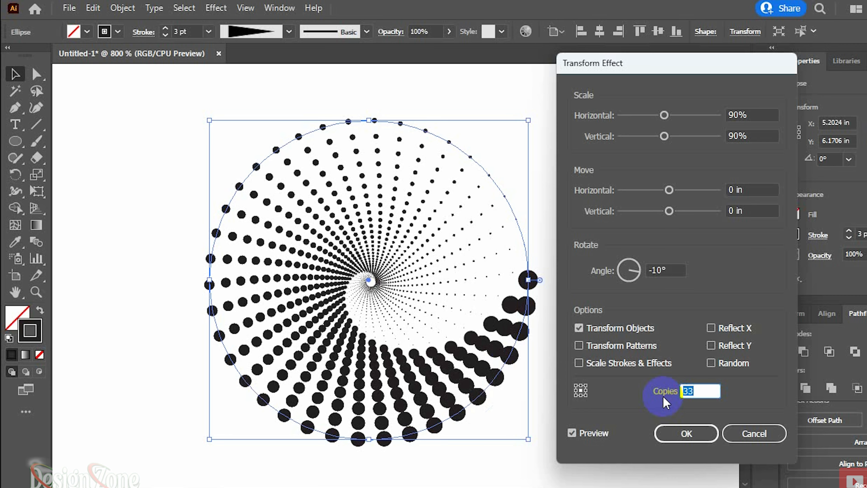
key(Up)
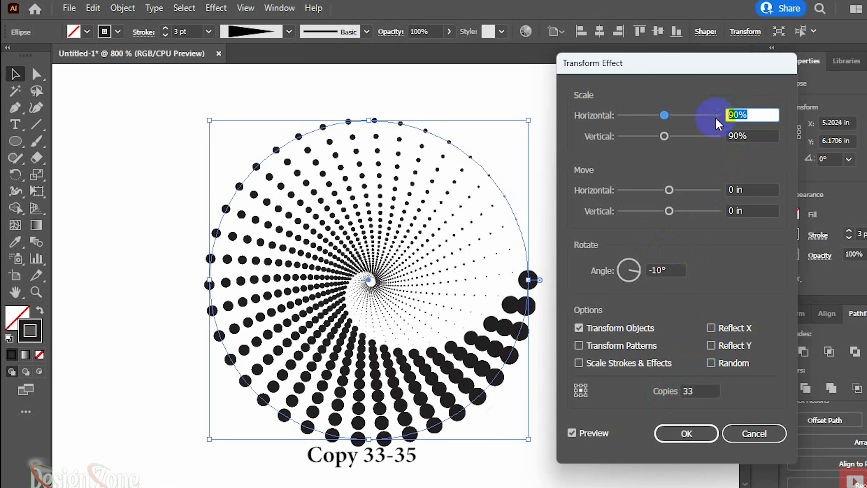
Step: Set the Transform effect's horizontal and vertical scale to 87%, apply it and deselect the spiral
key(Down)
key(Down)
key(Down)
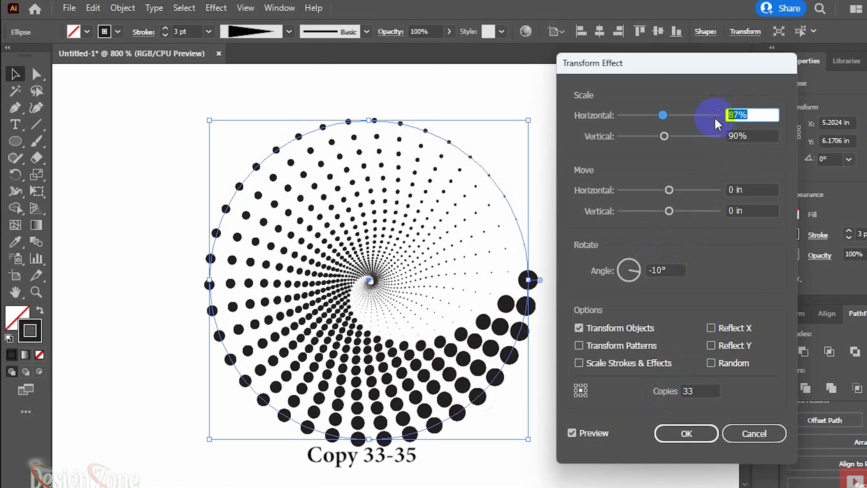
key(Tab)
key(Down)
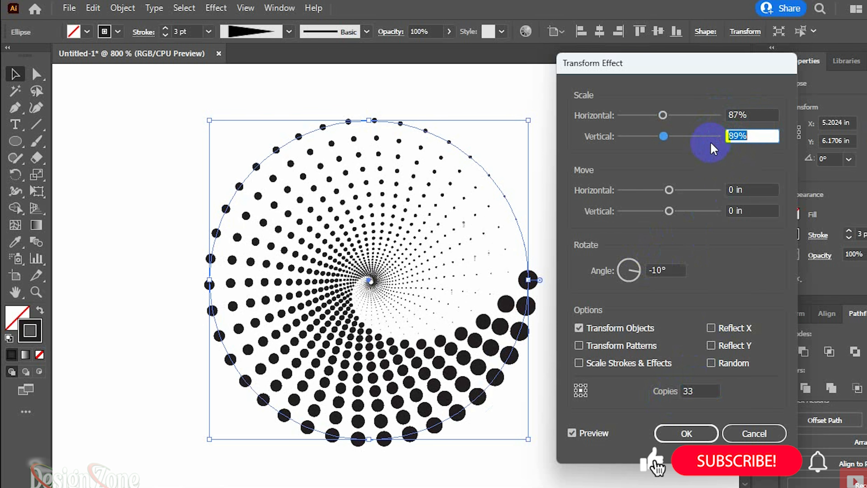
key(Down)
key(Down)
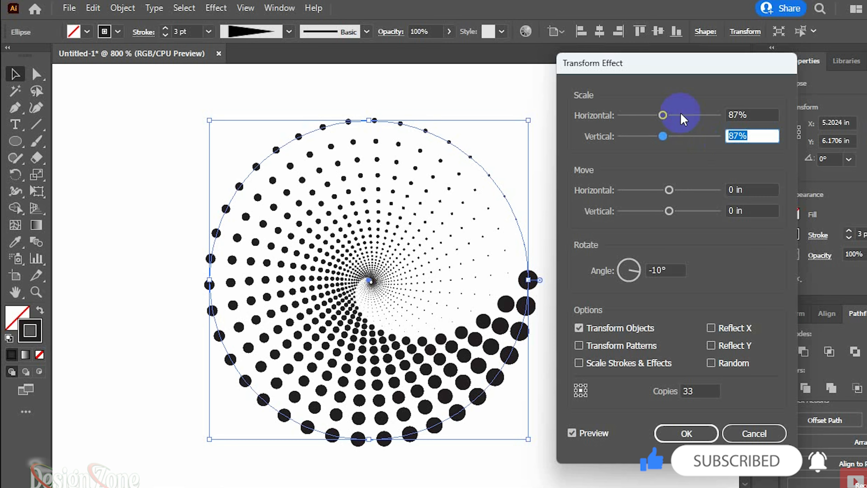
click(698, 438)
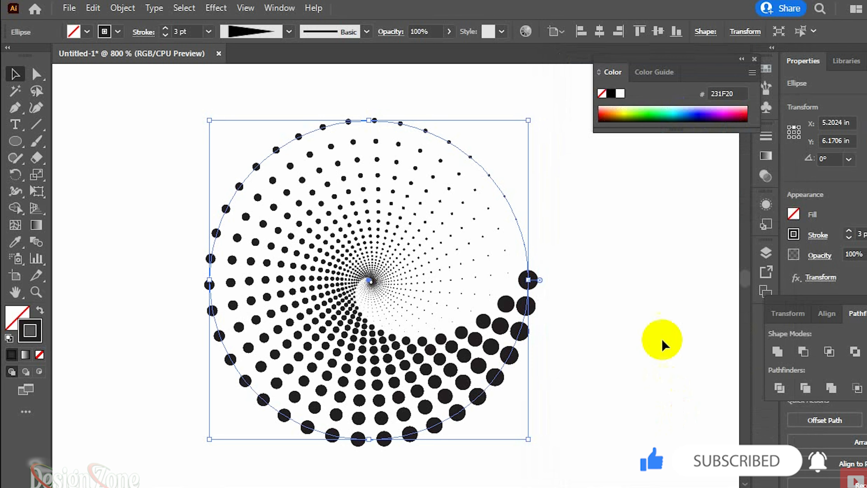
click(664, 324)
Step: Examine the dotted spiral's centre up close and its overall shape
scroll(397, 318, up, 1)
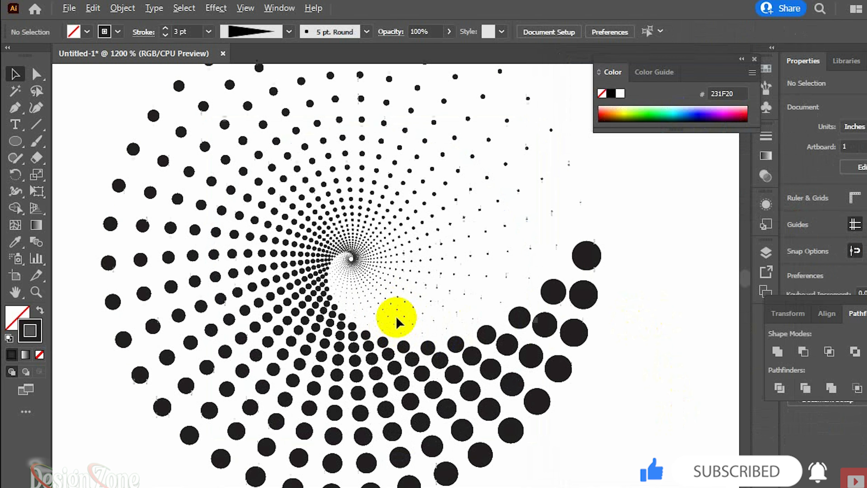
drag(376, 311, 438, 333)
scroll(425, 312, up, 4)
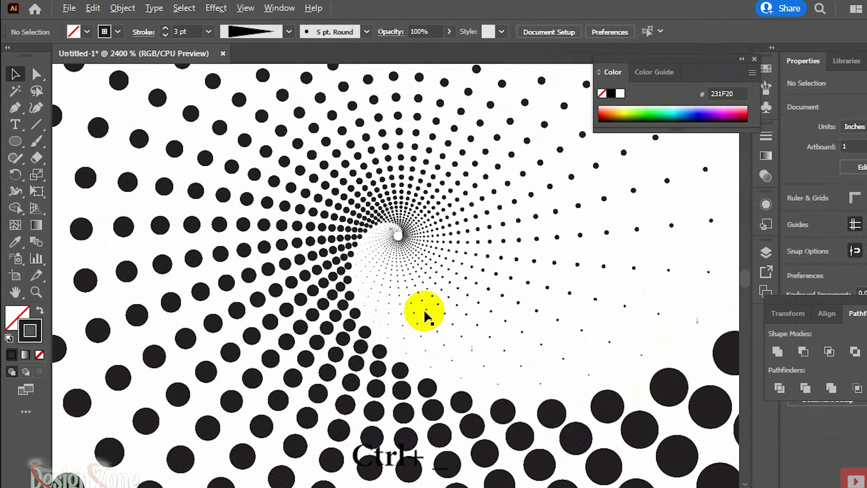
drag(387, 200, 396, 289)
scroll(403, 297, up, 3)
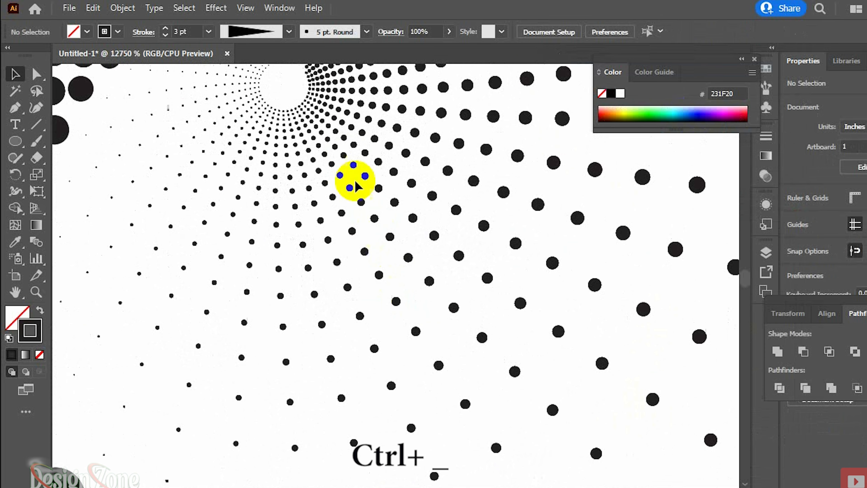
drag(354, 182, 446, 389)
scroll(446, 360, up, 1)
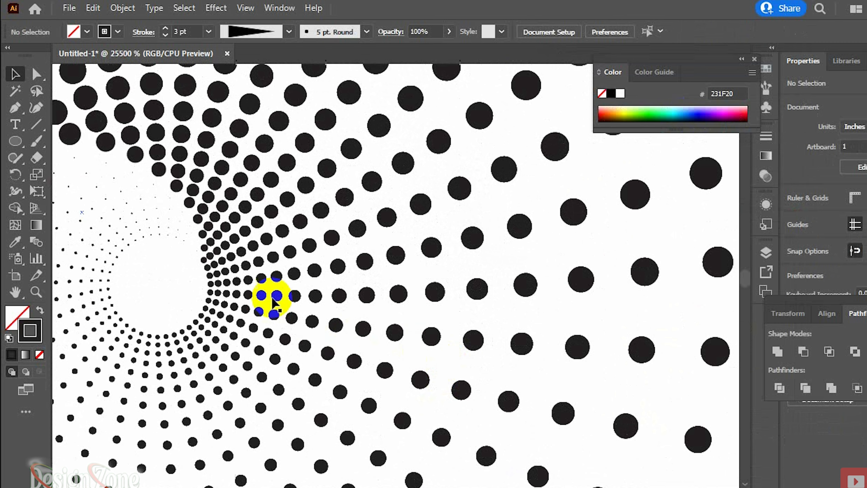
drag(272, 297, 485, 324)
scroll(487, 329, down, 10)
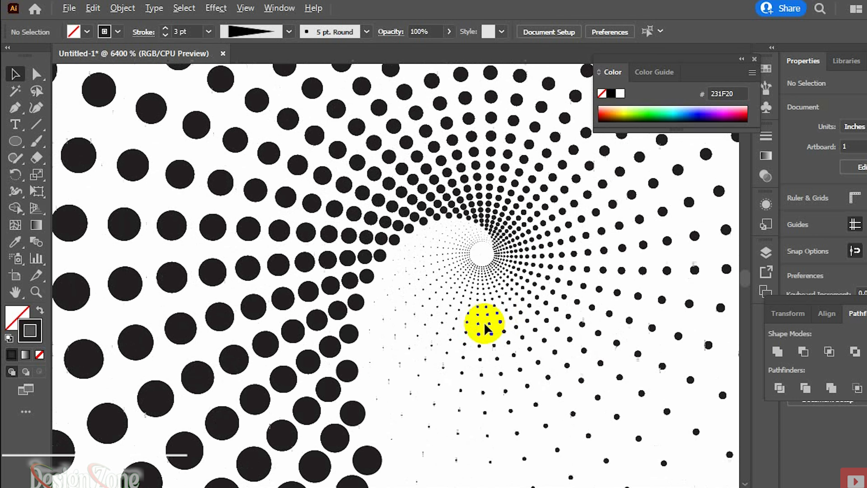
drag(517, 393, 414, 314)
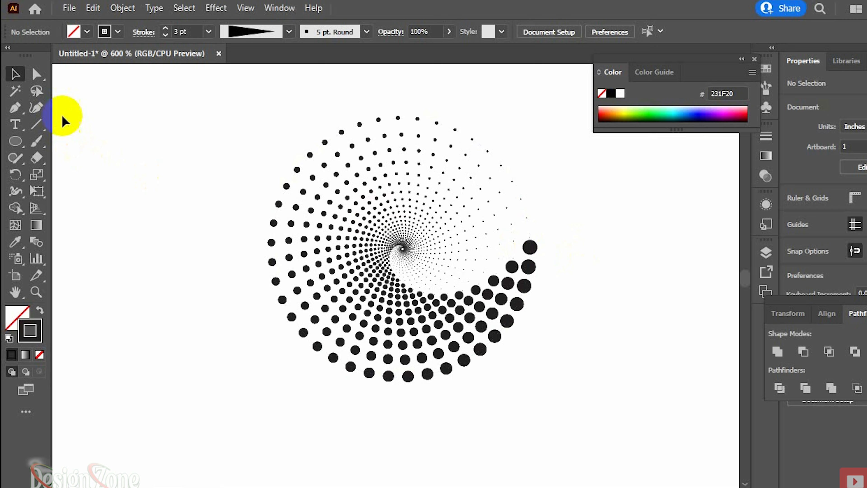
Step: Select the spiral's outer circle path and set its stroke color to dark violet 110035
key(a)
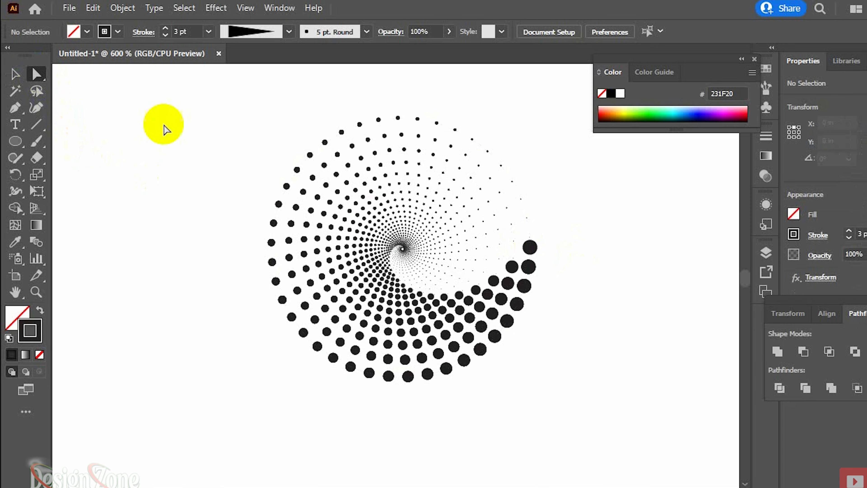
click(529, 255)
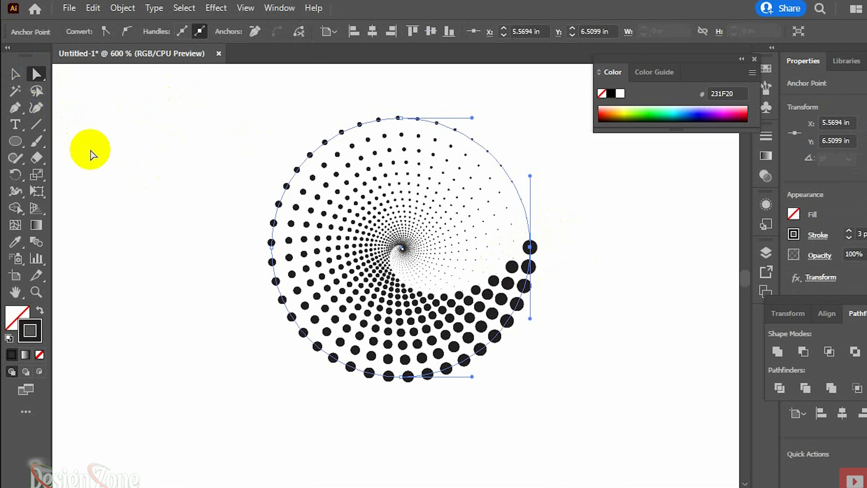
double_click(29, 330)
drag(411, 333, 395, 280)
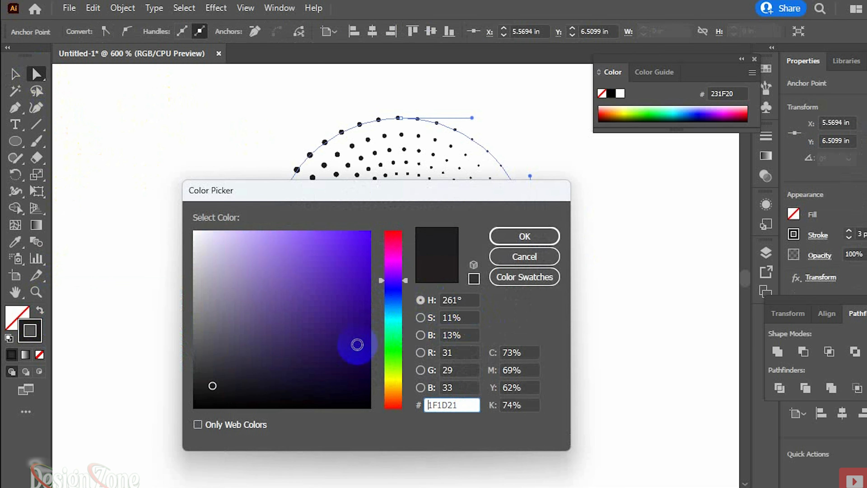
click(371, 370)
click(517, 241)
Step: Change the spiral's stroke color to dark blue 020B84
double_click(29, 330)
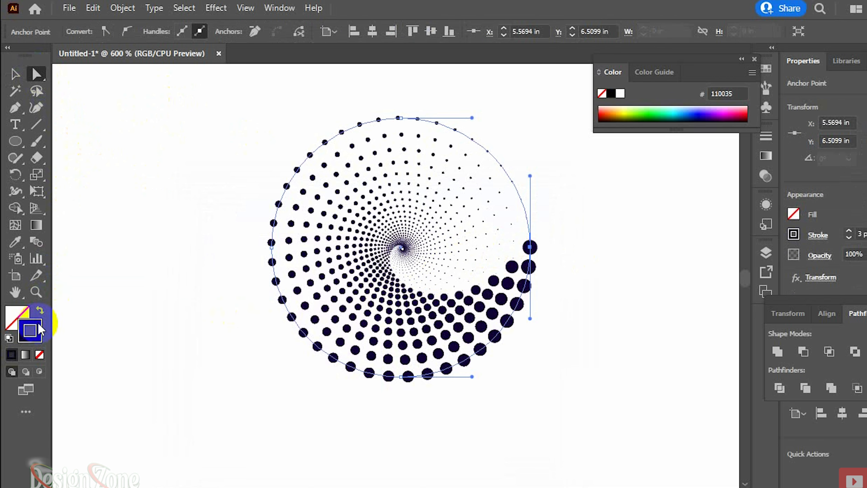
click(381, 283)
click(370, 319)
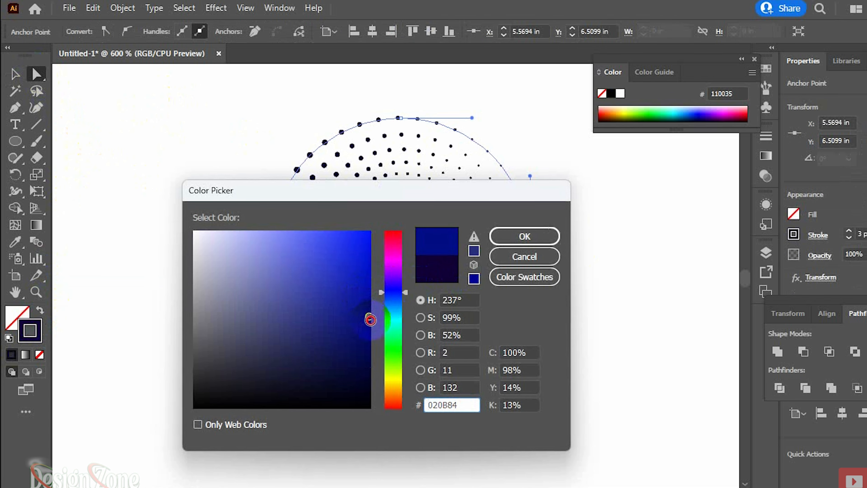
click(557, 236)
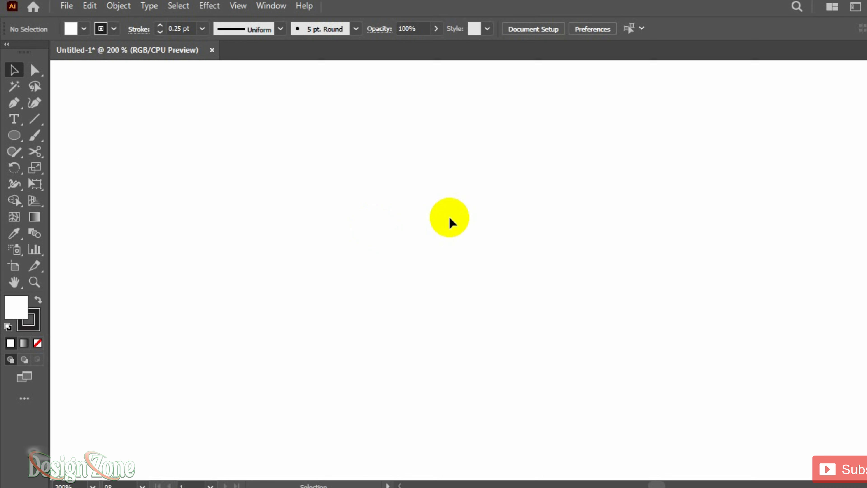
Step: Draw a circle about 51 px wide and duplicate it into a horizontal row of five touching circles, selecting the whole row
mouse_move(340, 229)
mouse_down()
mouse_move(395, 284)
mouse_move(379, 271)
mouse_up()
click(12, 71)
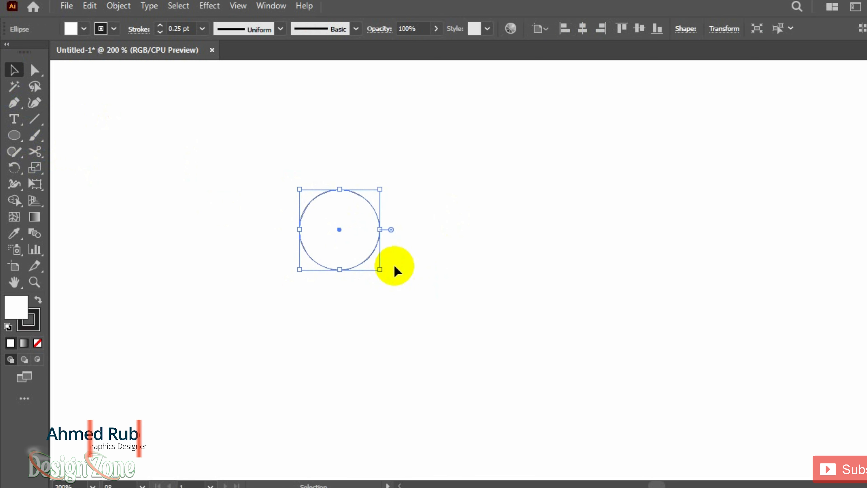
drag(373, 209, 454, 213)
key(ctrl+d)
key(ctrl+d)
key(ctrl+d)
click(687, 155)
scroll(687, 156, down, 1)
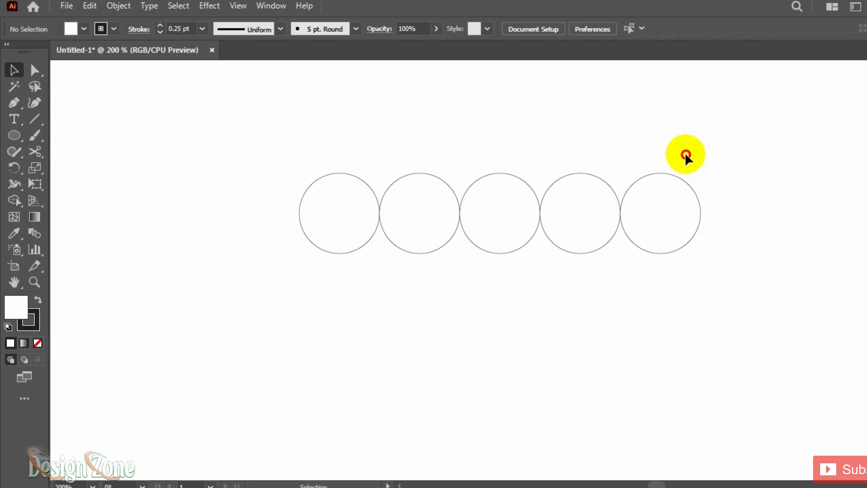
key(ctrl+a)
scroll(441, 270, down, 2)
drag(503, 205, 517, 281)
click(548, 352)
key(ctrl+z)
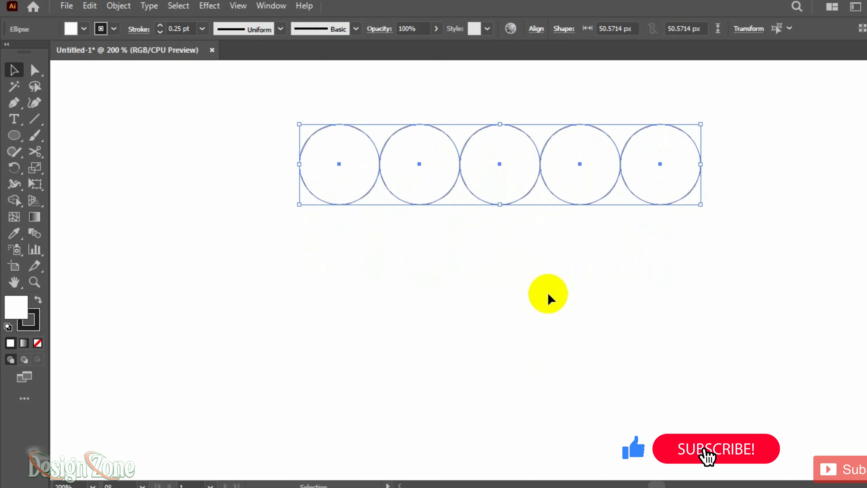
Step: Duplicate the row of circles downward four times to form a touching 5 by 5 grid, and deselect it
drag(576, 202, 582, 284)
key(ctrl+d)
key(ctrl+d)
key(ctrl+d)
scroll(553, 362, down, 2)
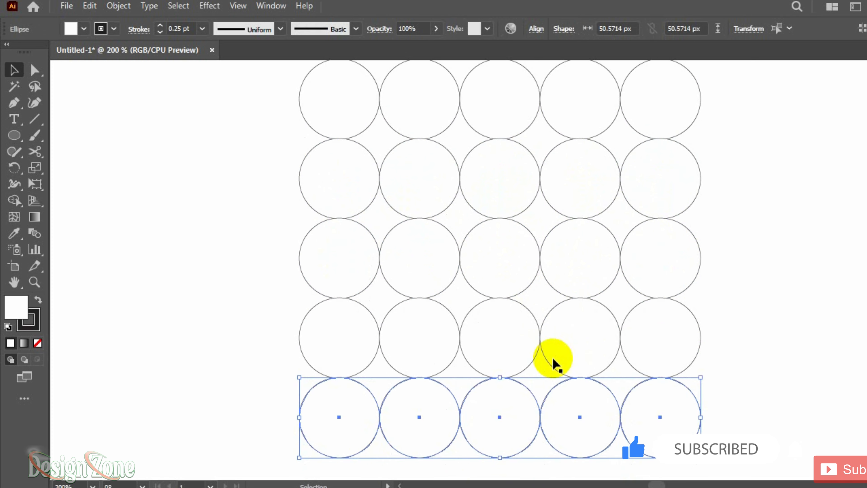
click(722, 296)
key(ctrl+minus)
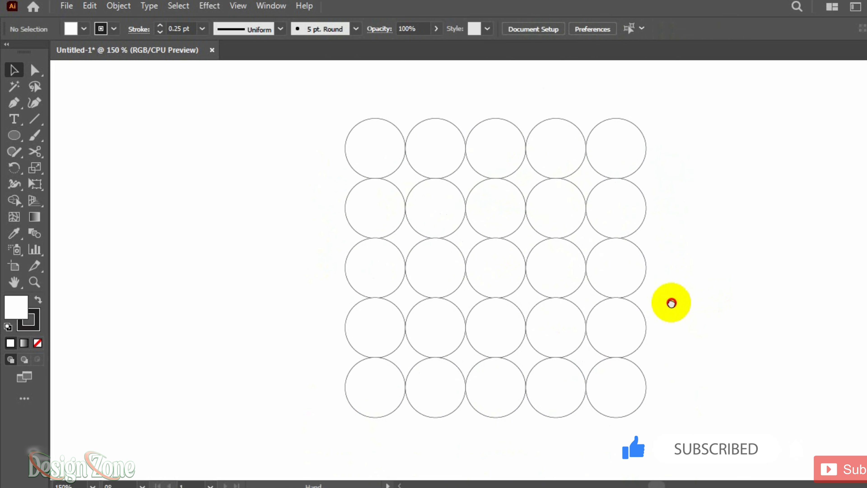
Step: Use Shape Builder on the whole grid to merge diagonal circles into two nested V shapes, one of five circles and one of three
drag(667, 93, 284, 401)
click(14, 201)
mouse_move(372, 266)
mouse_down()
mouse_move(475, 365)
mouse_move(559, 301)
mouse_move(595, 252)
mouse_up()
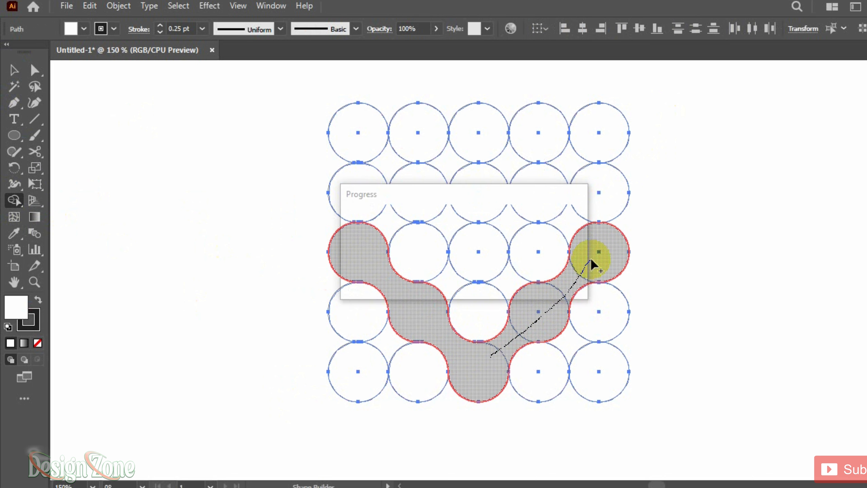
mouse_move(413, 181)
mouse_down()
mouse_move(471, 247)
mouse_move(487, 243)
mouse_move(533, 196)
mouse_up()
click(14, 70)
click(710, 146)
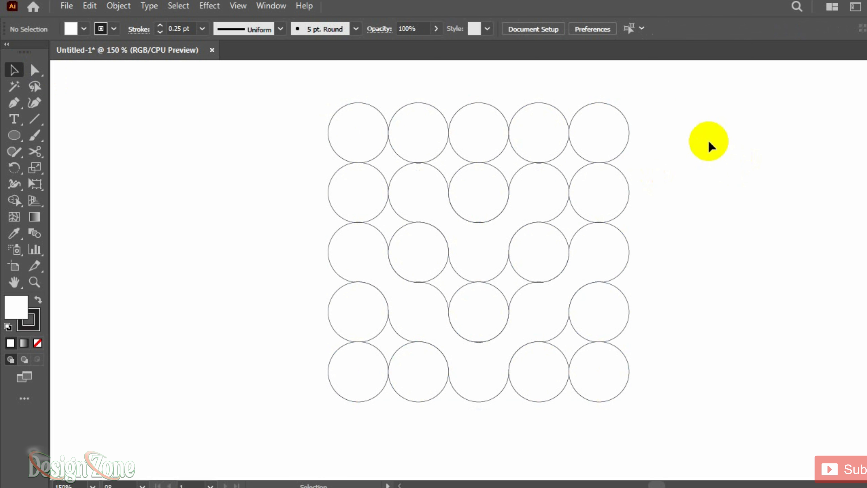
Step: Cut the two V shapes and the top middle circle, delete all remaining circles, and paste the cut shapes back in place
click(630, 252)
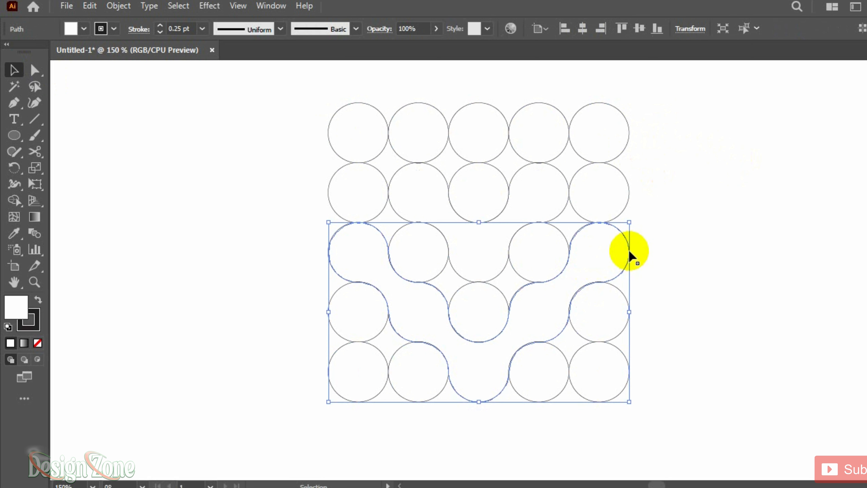
shift+click(565, 207)
key(Delete)
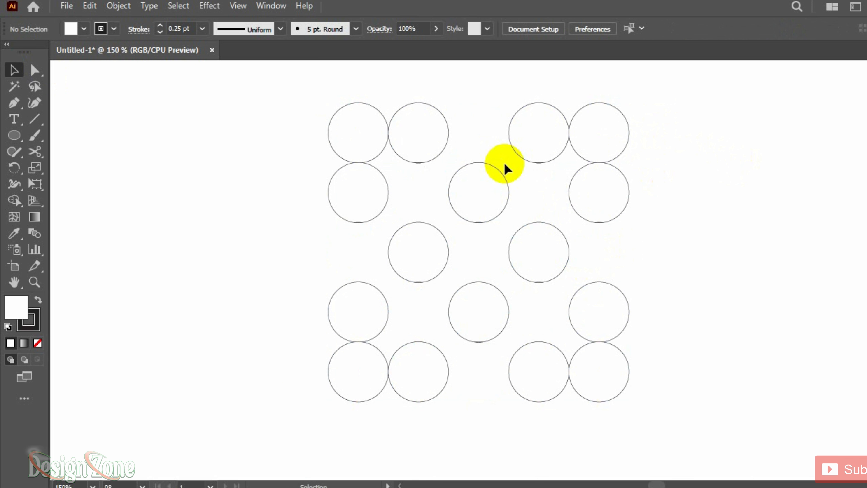
drag(691, 97, 251, 417)
key(Delete)
key(ctrl+f)
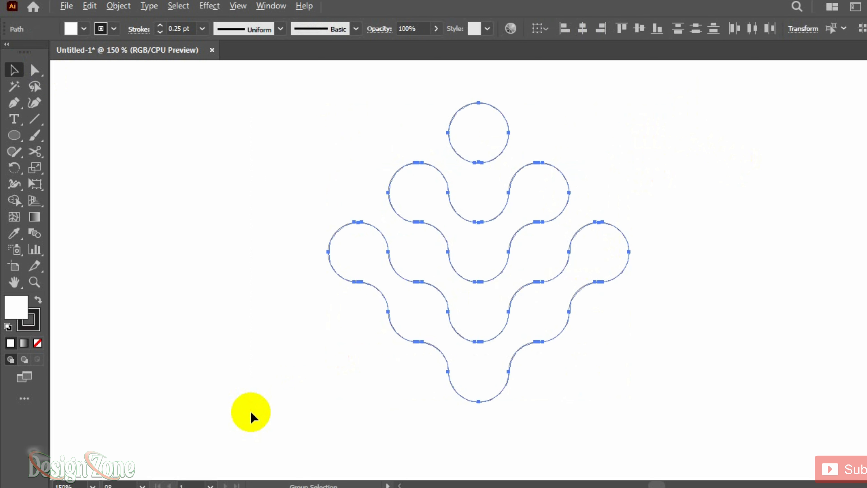
click(711, 283)
Step: Select the circle and both V shapes and fill them with the white-to-black linear gradient
click(509, 272)
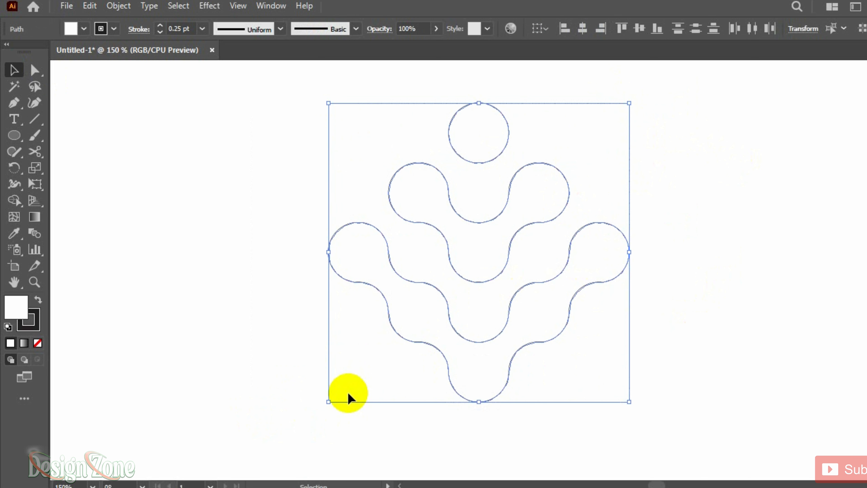
key(shift+Tab)
click(738, 212)
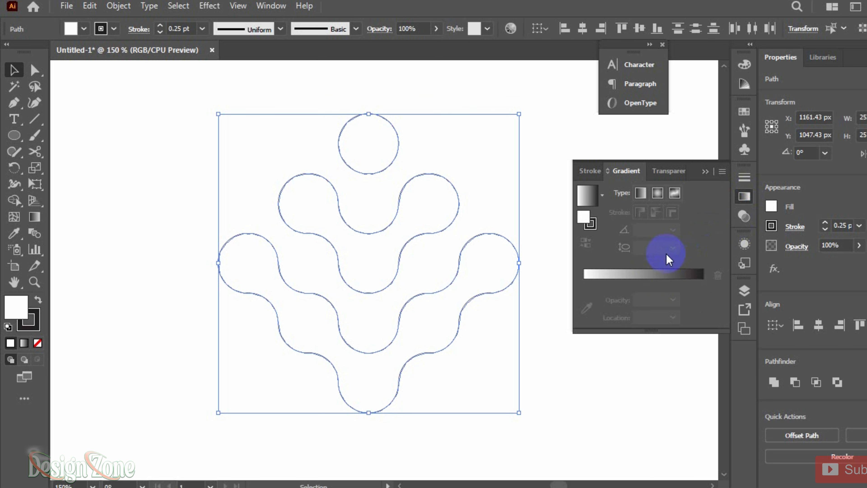
click(655, 278)
Step: Change the gradient's black end stop to red with RGB values 205, 28, 36
click(705, 285)
double_click(703, 284)
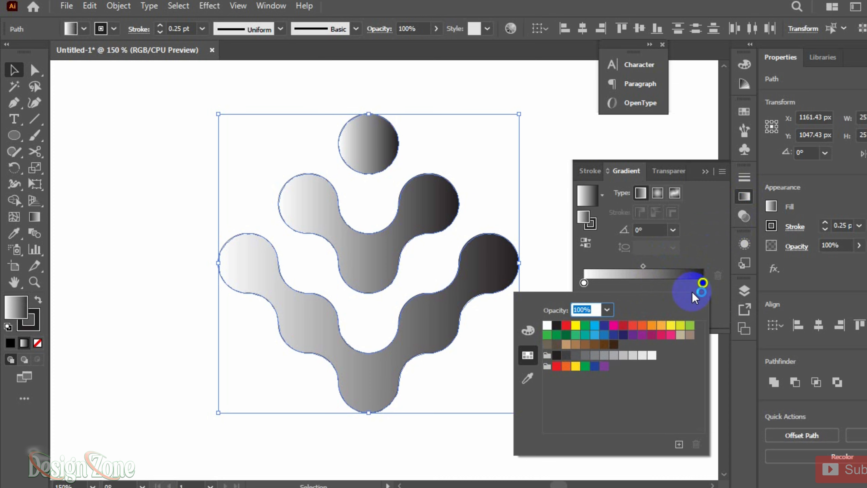
click(566, 326)
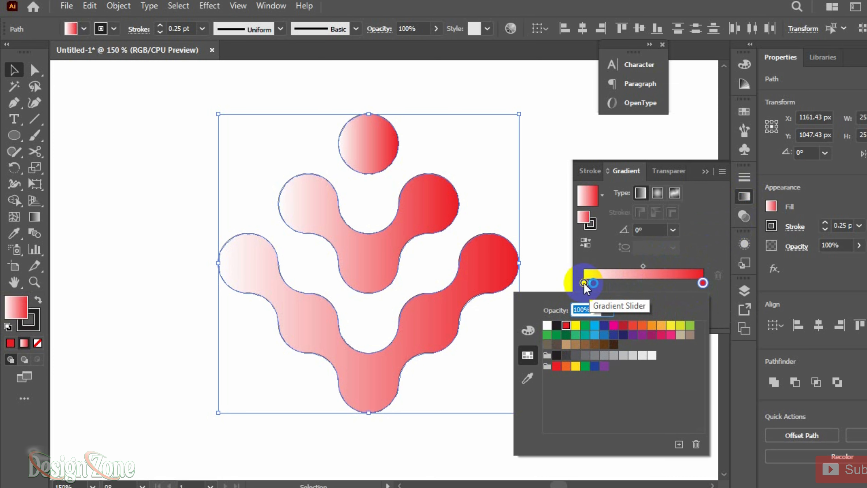
click(528, 330)
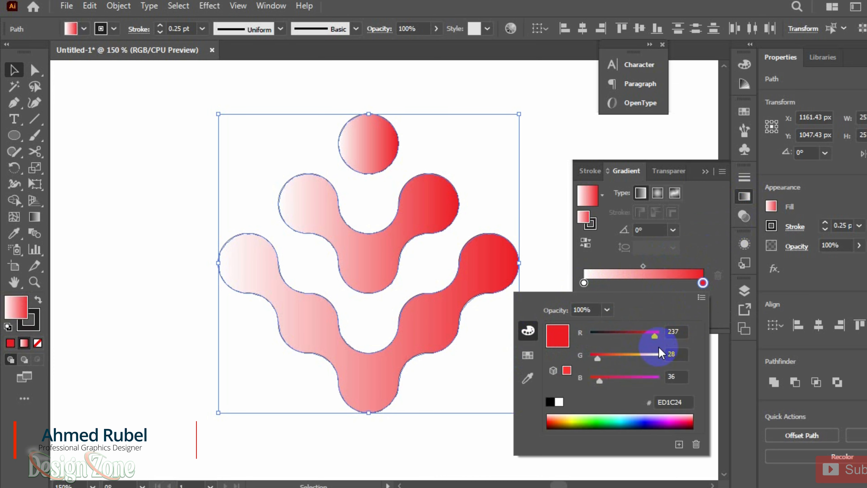
drag(635, 334, 629, 339)
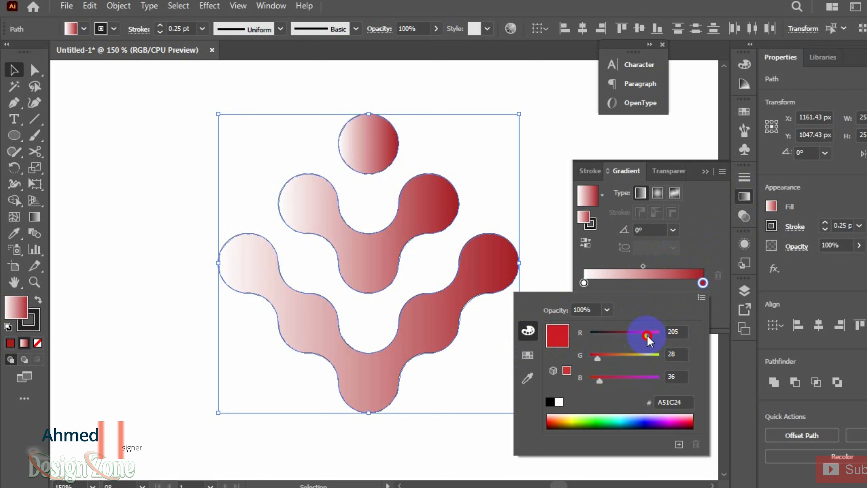
Step: Switch the gradient's white start stop to RGB and set it to dark red 650000 (101, 0, 0)
double_click(584, 283)
click(699, 298)
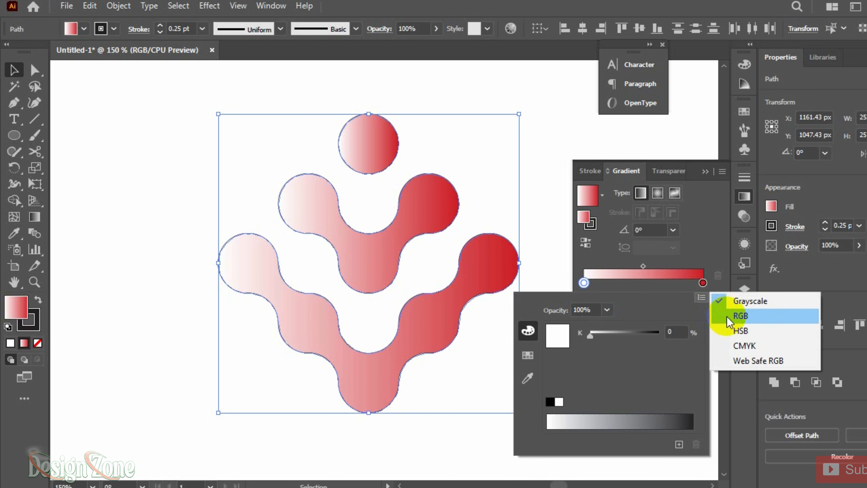
click(711, 321)
drag(642, 358, 590, 357)
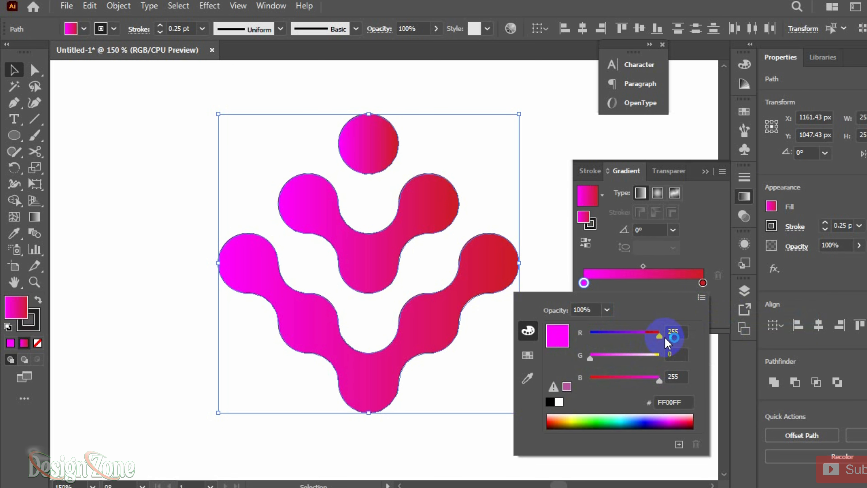
drag(660, 380, 577, 379)
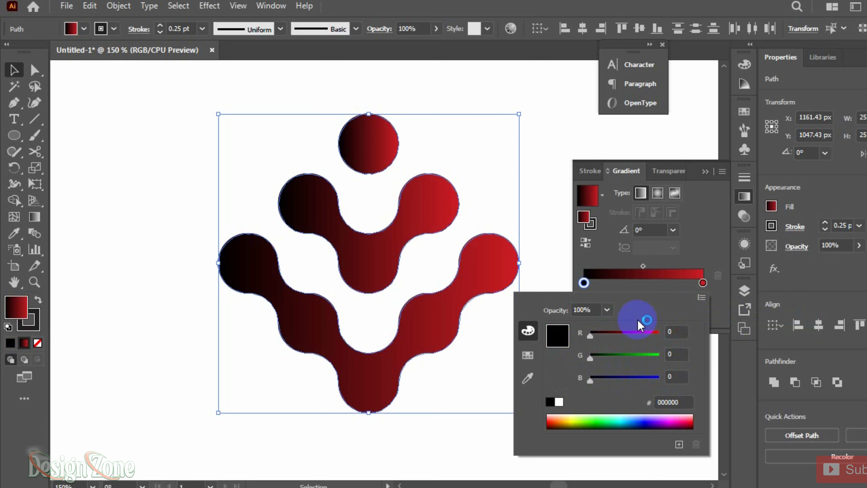
drag(591, 333, 615, 336)
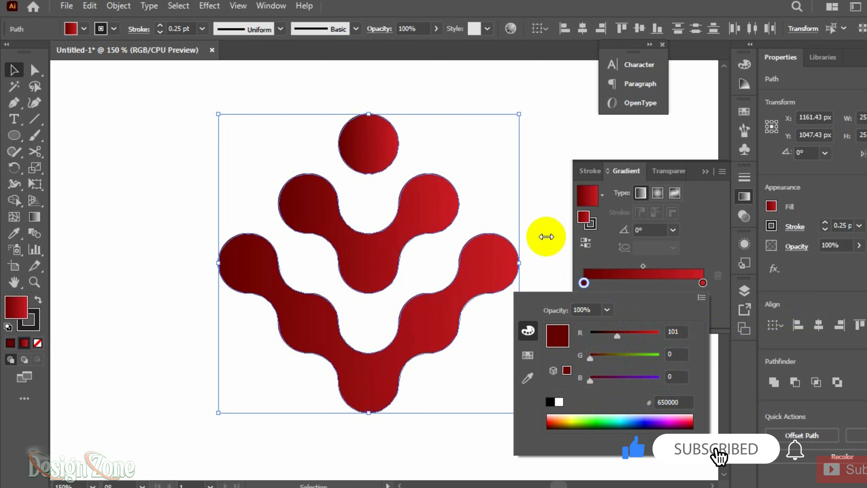